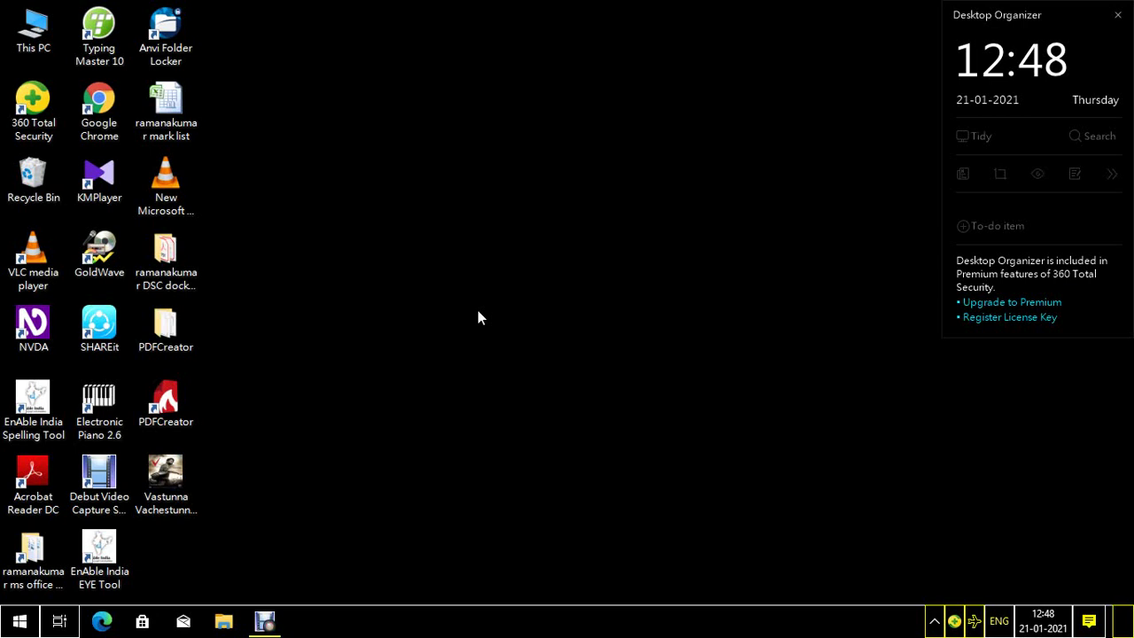
Start Word with the winword command from the Run box, opening a blank Document1.
key(super+r)
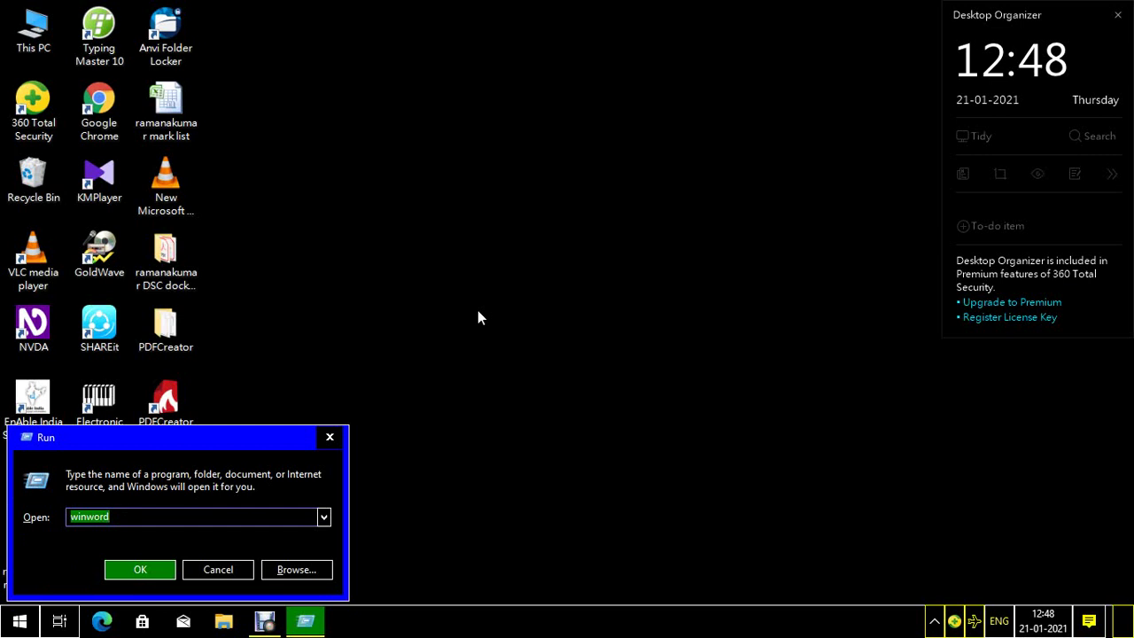
text(winword)
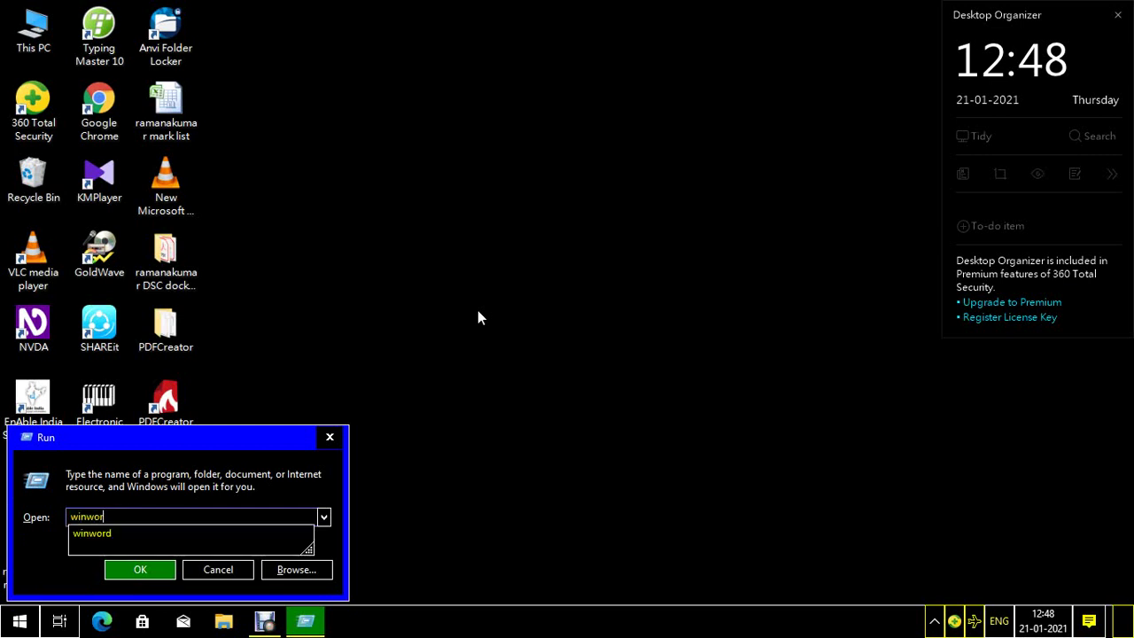
key(Return)
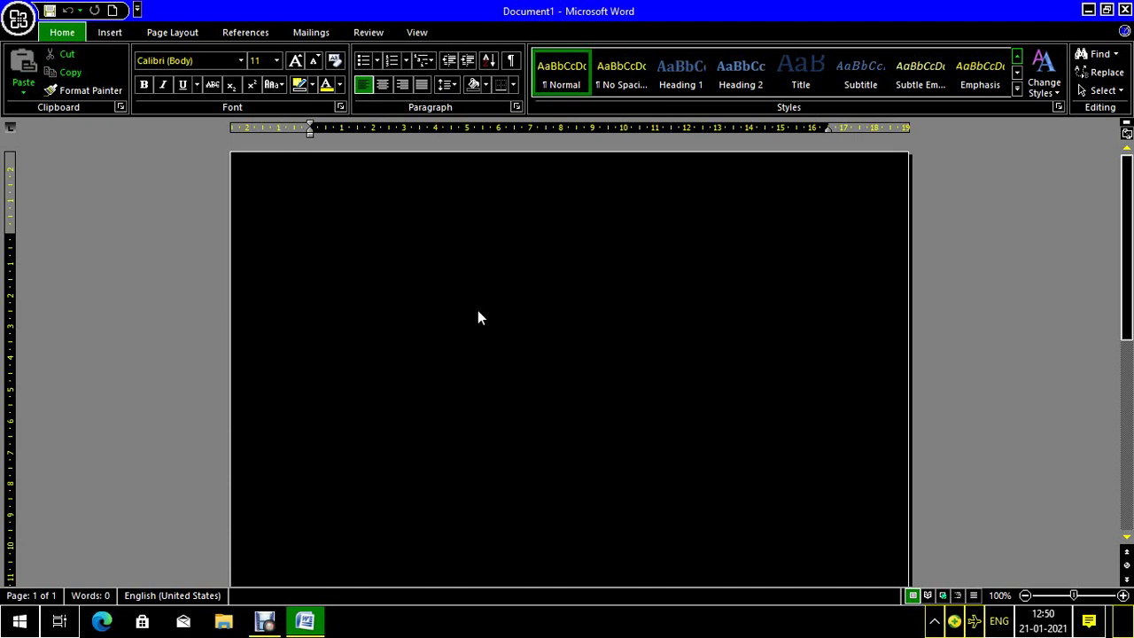
Centre the first line, type the heading 'Leev letter' and select the word Leev.
key(ctrl+e)
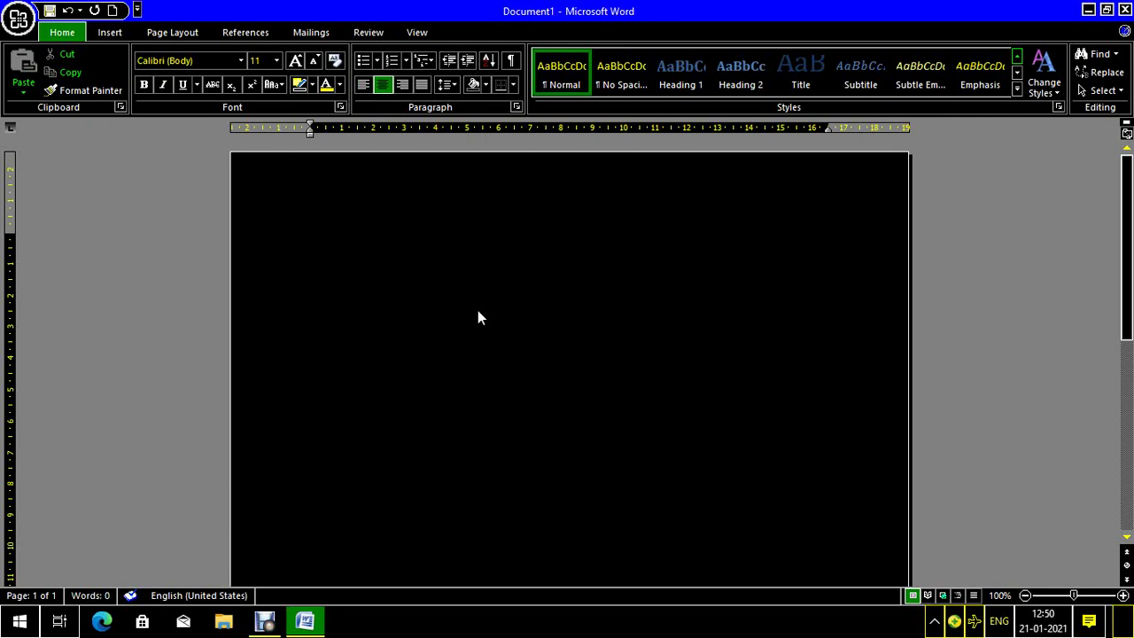
text(a)
text(leev)
text( le)
text(tter)
key(ctrl+Left)
key(ctrl+Left)
key(ctrl+shift+Right)
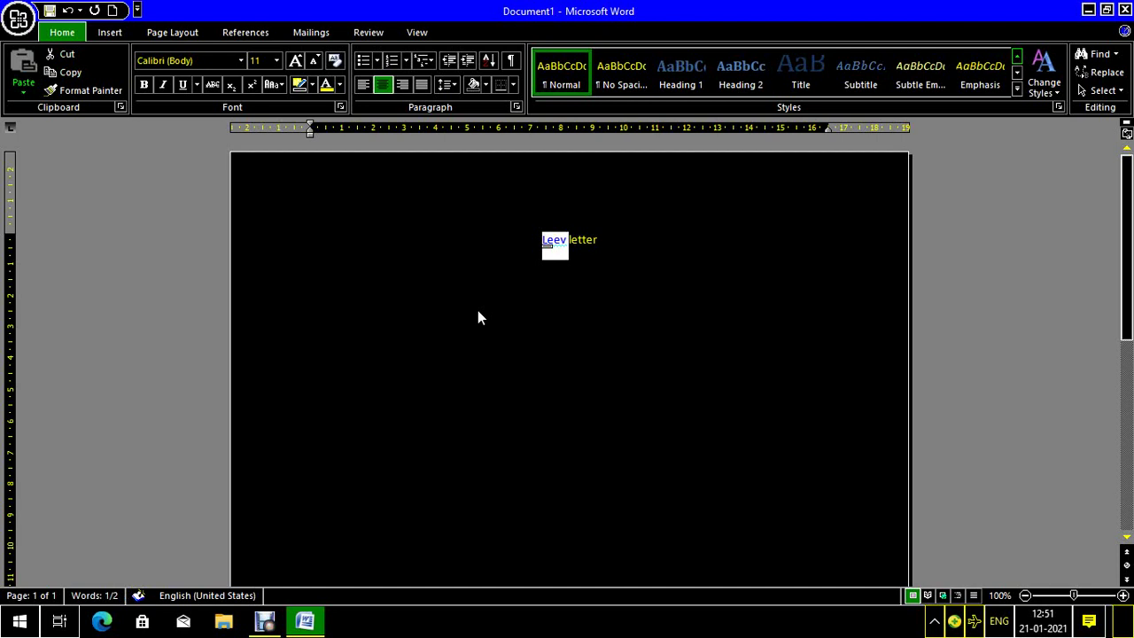
key(alt+r)
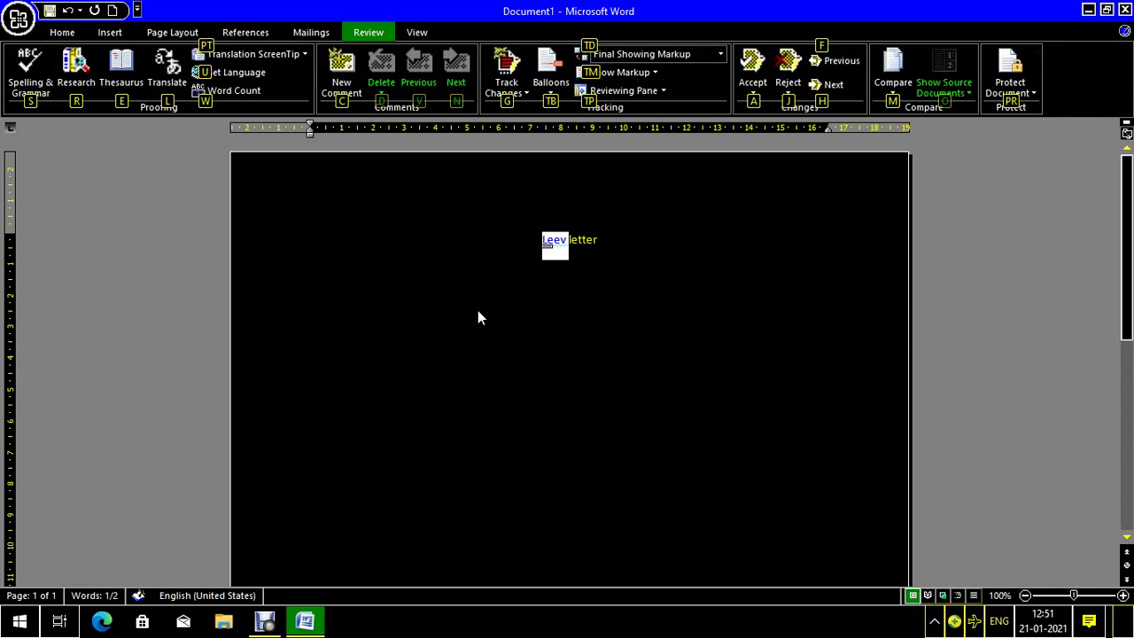
Run Spelling & Grammar on Leev and browse the suggestions down to Leek and Levy.
key(s)
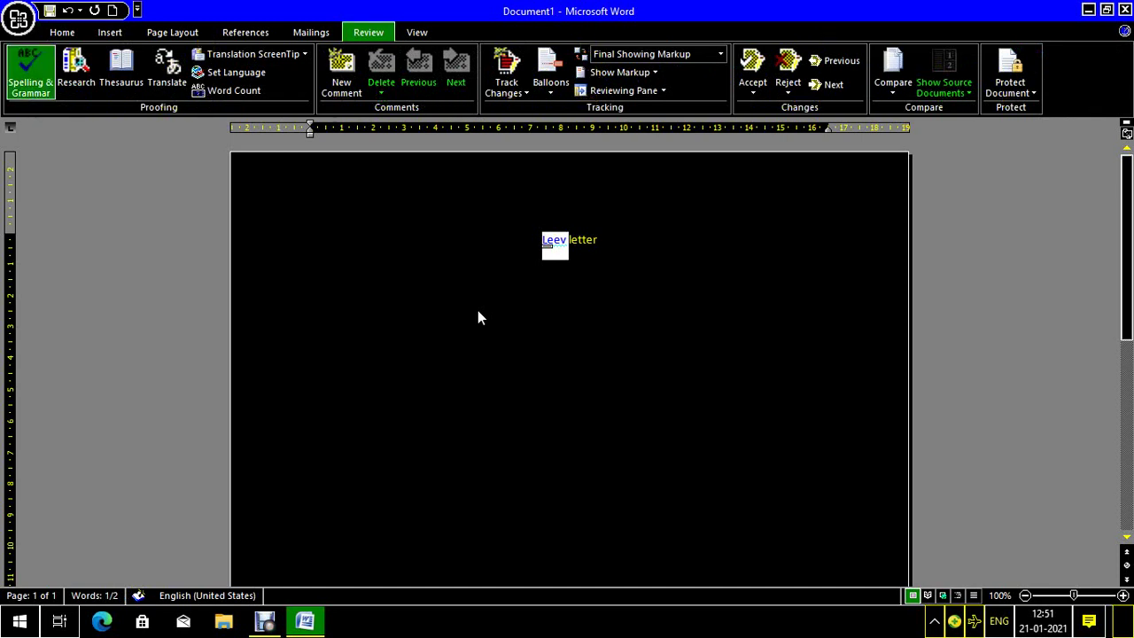
key(Return)
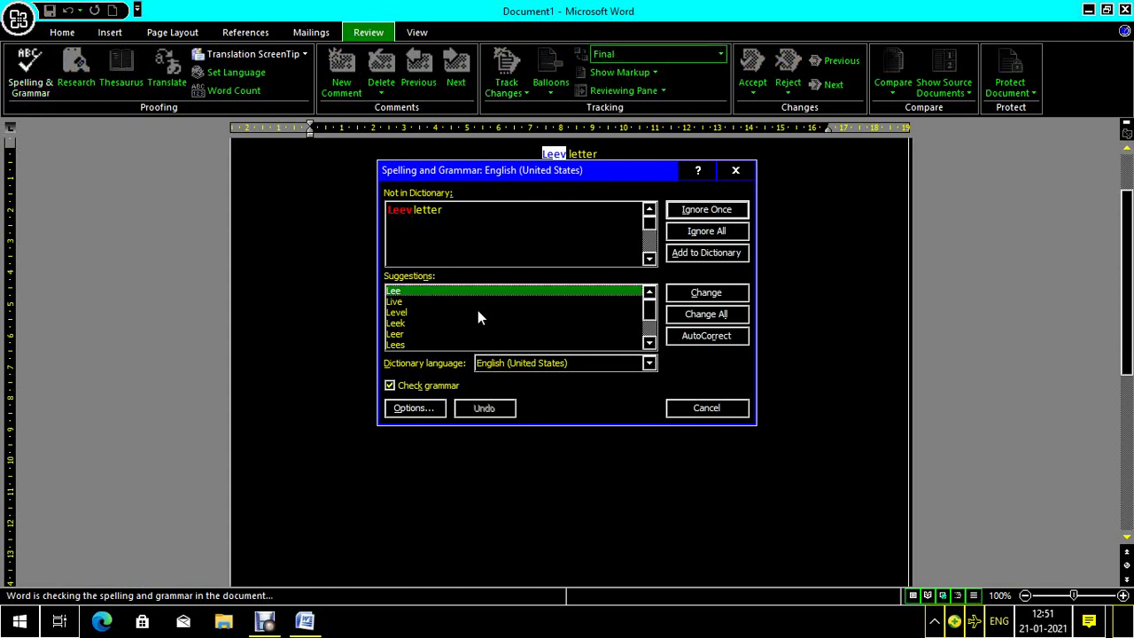
key(Down)
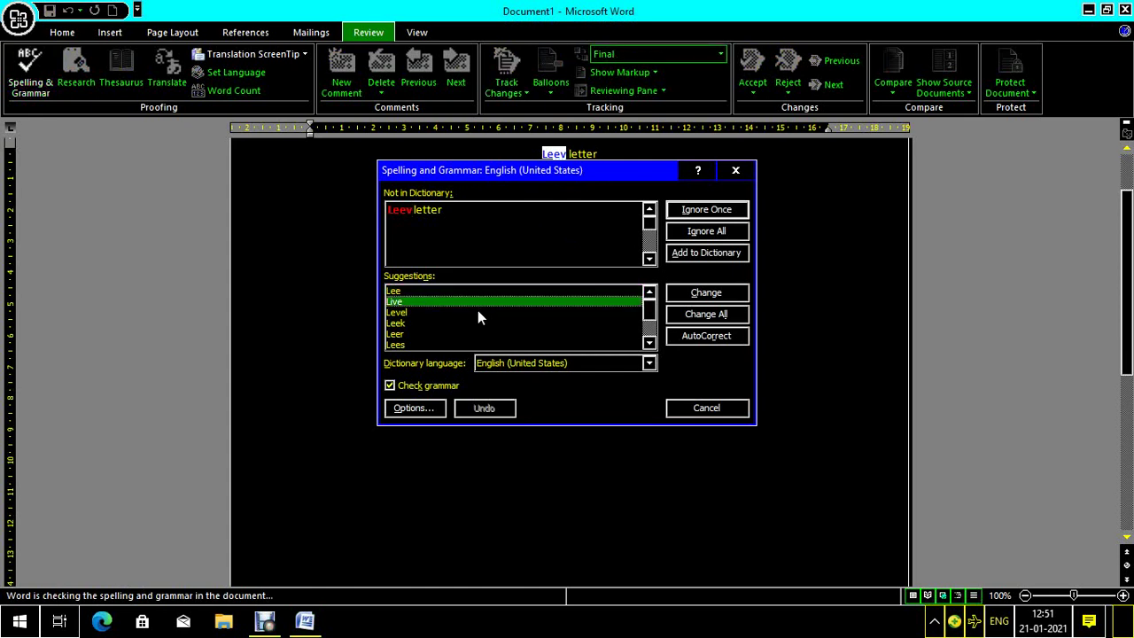
key(Down)
key(Up)
key(Up)
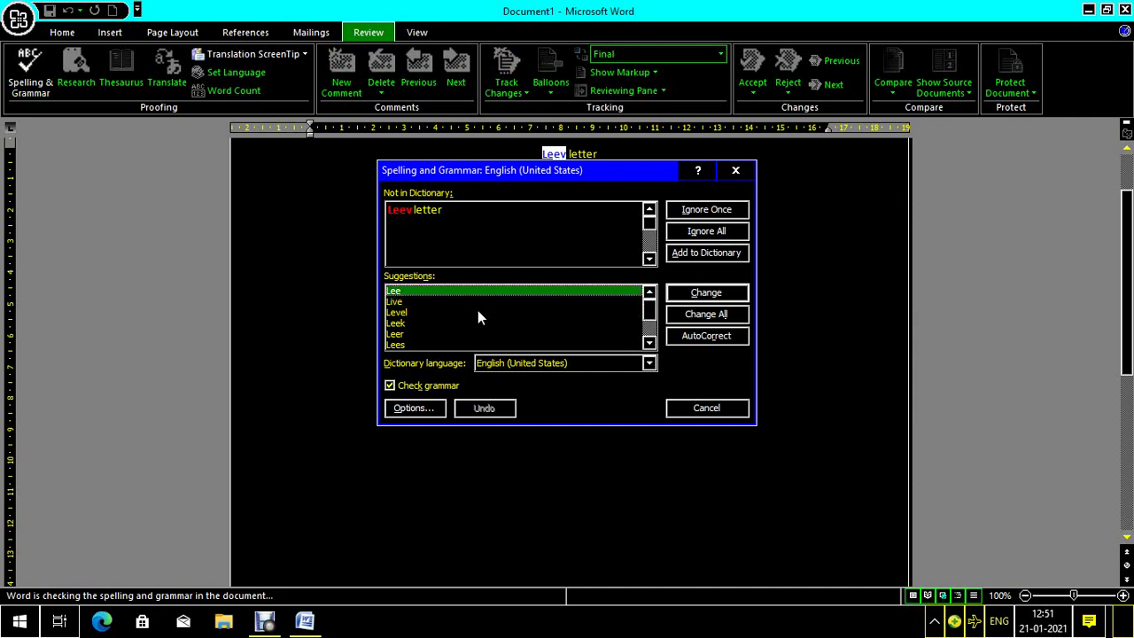
key(Down)
key(Down)
key(Down)
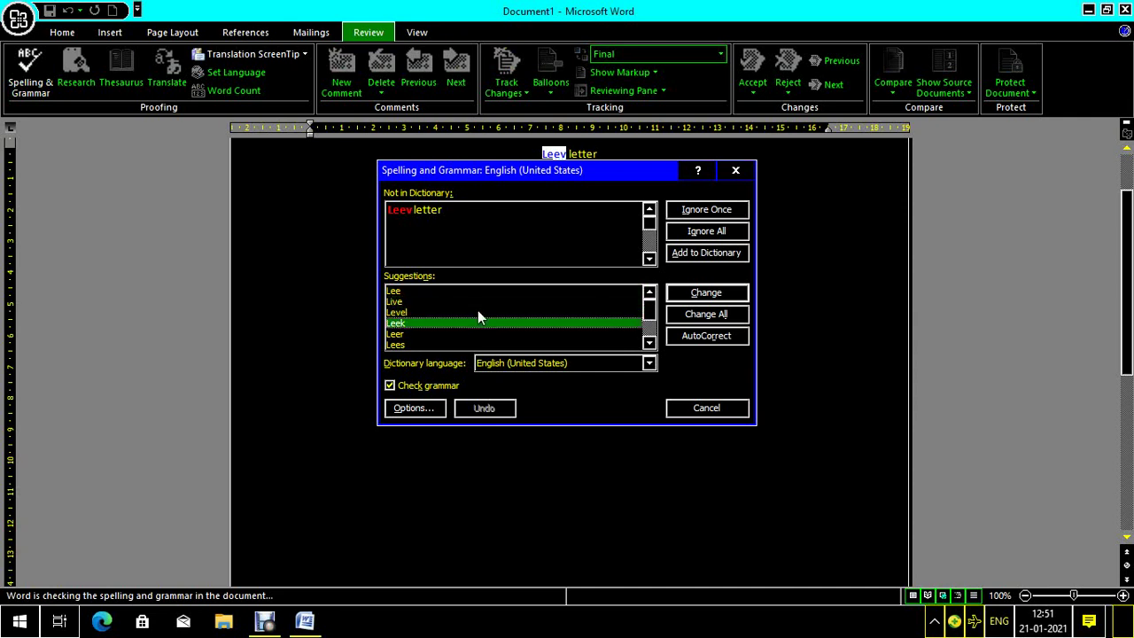
key(Down)
key(Down)
key(Down)
key(Down)
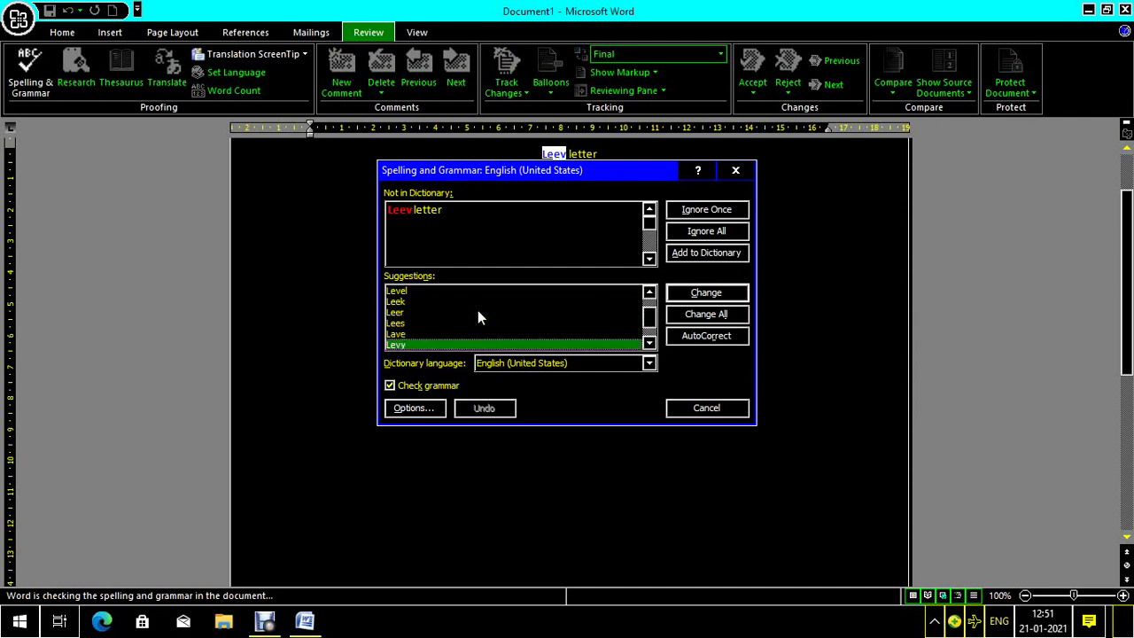
key(Down)
key(Down)
Move back up the suggestions past Levee, Level and Lee, settling on Live.
key(Up)
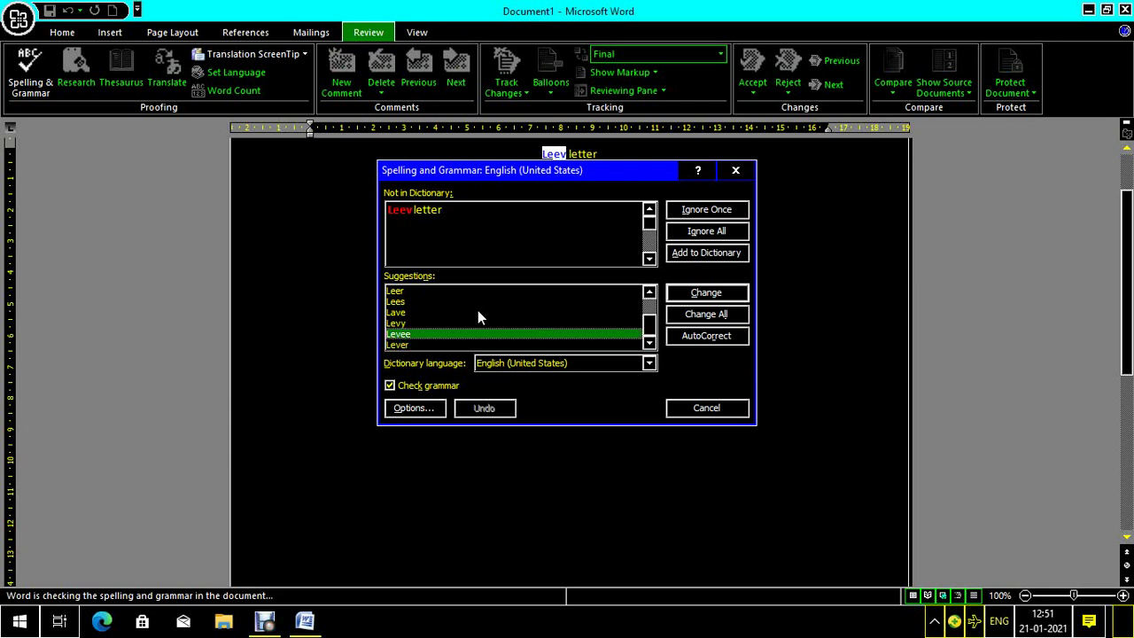
key(Up)
key(Up)
key(Up)
key(Up)
key(Up)
key(Up)
key(Up)
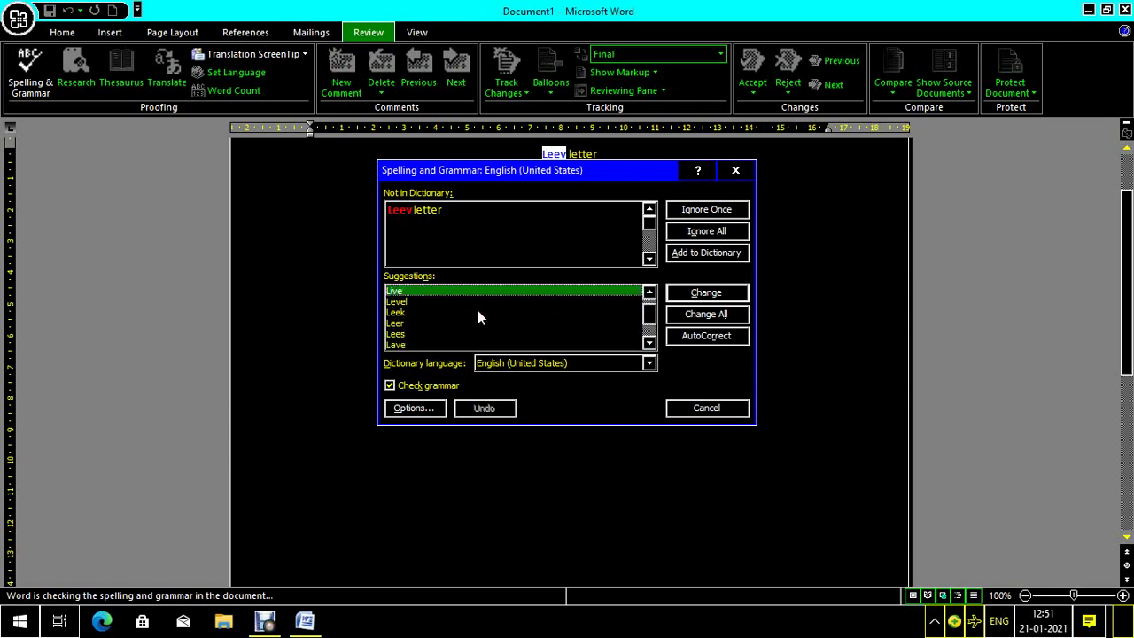
scroll(478, 317, up, 1)
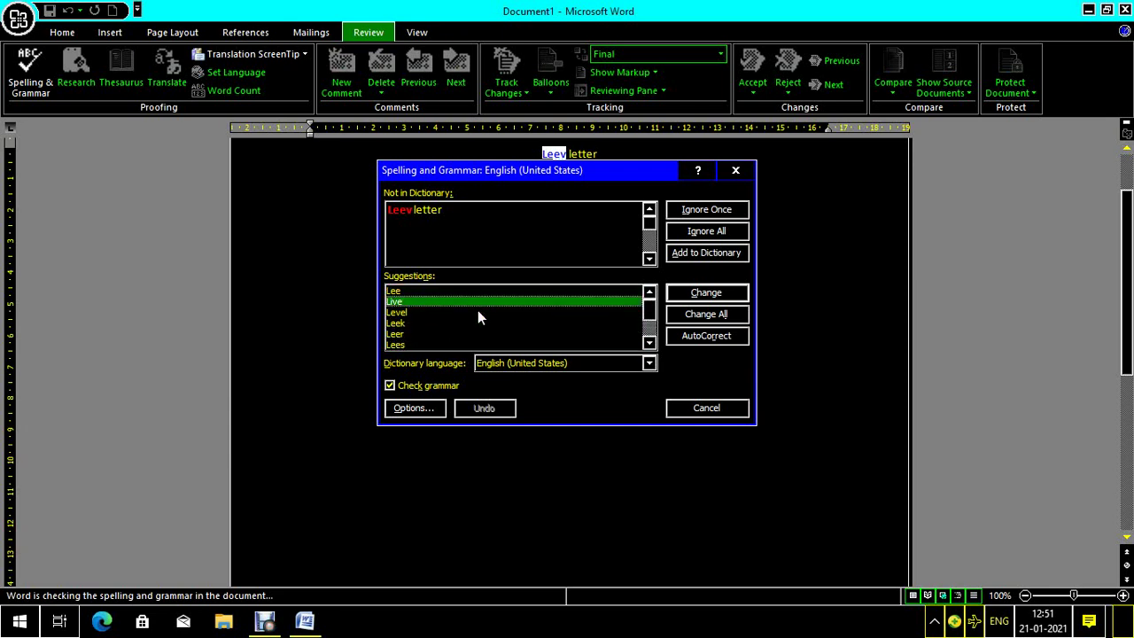
key(Down)
key(Up)
key(Up)
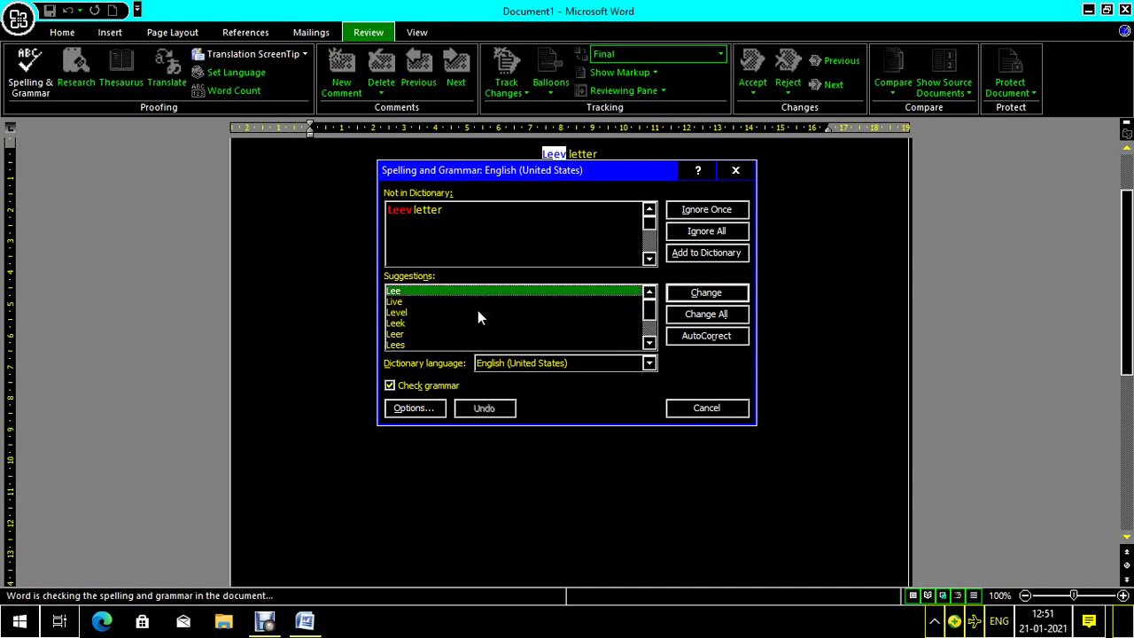
key(Down)
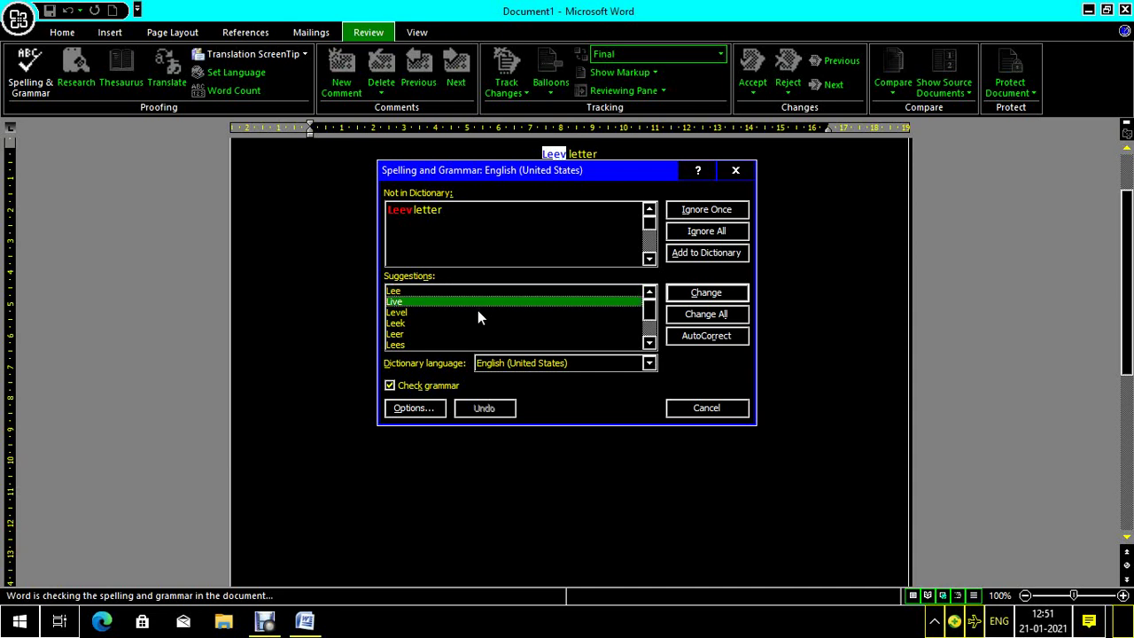
key(Up)
key(Down)
Close the spelling check, left-align the heading and replace Leev with 'leav'.
key(Escape)
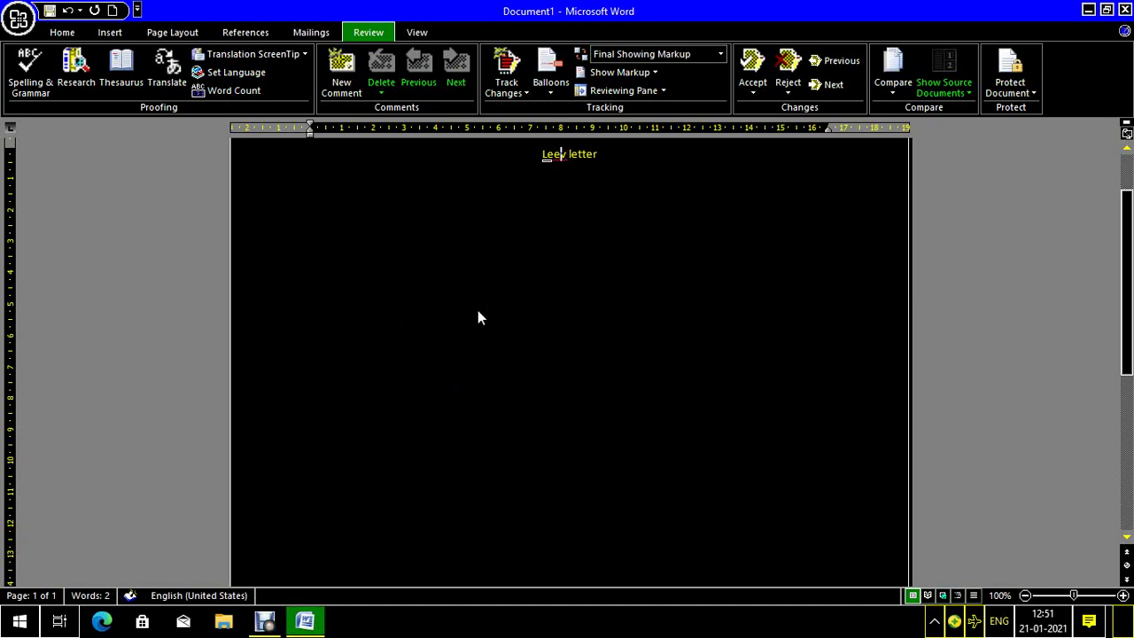
key(Right)
key(Left)
key(BackSpace)
key(BackSpace)
key(BackSpace)
key(BackSpace)
key(ctrl+l)
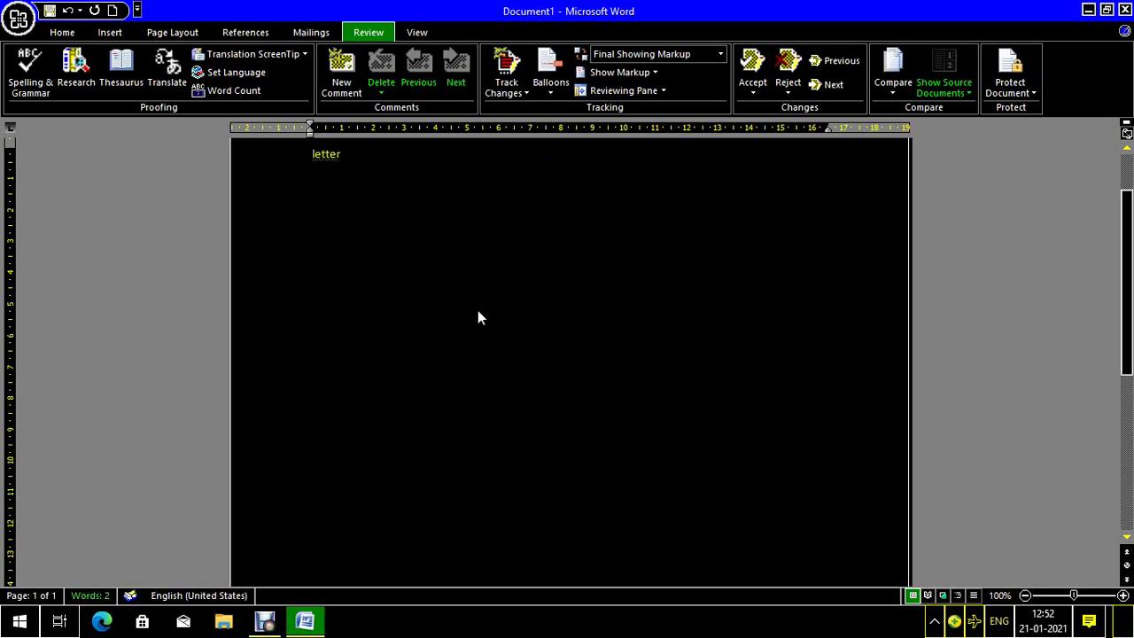
text(leav)
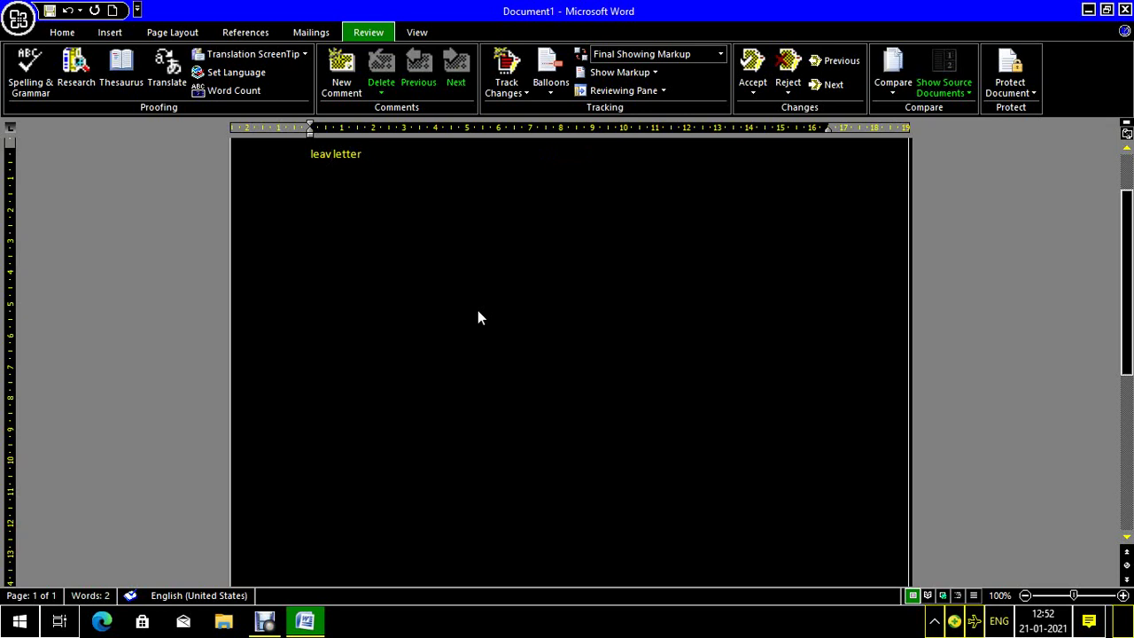
Select 'leav' and run Spelling & Grammar on it again.
key(ctrl+shift+Left)
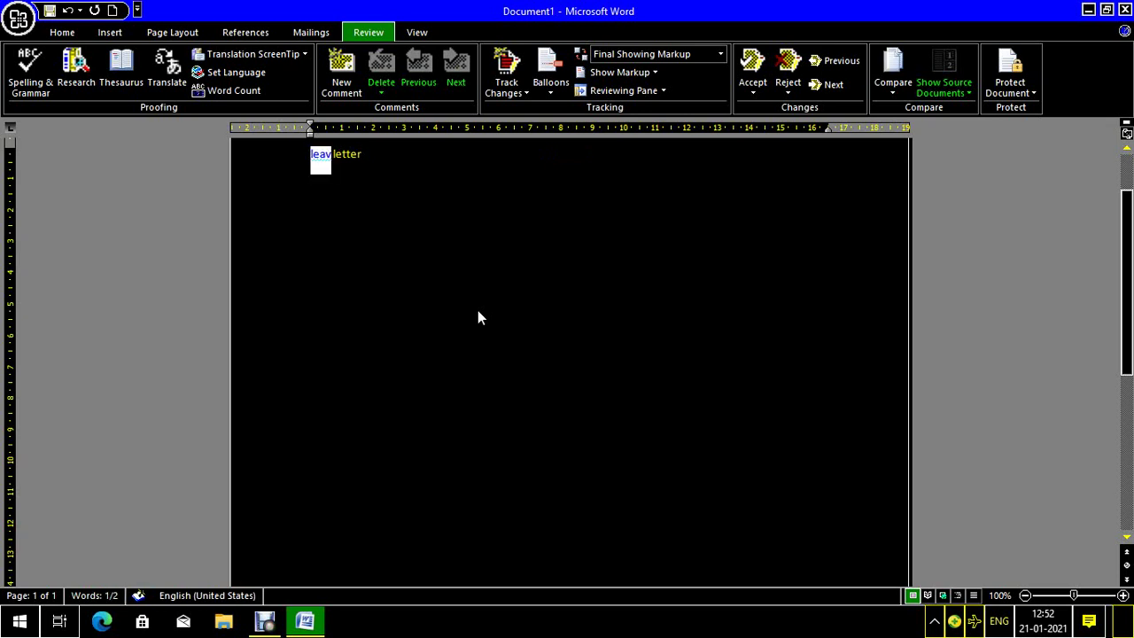
key(alt)
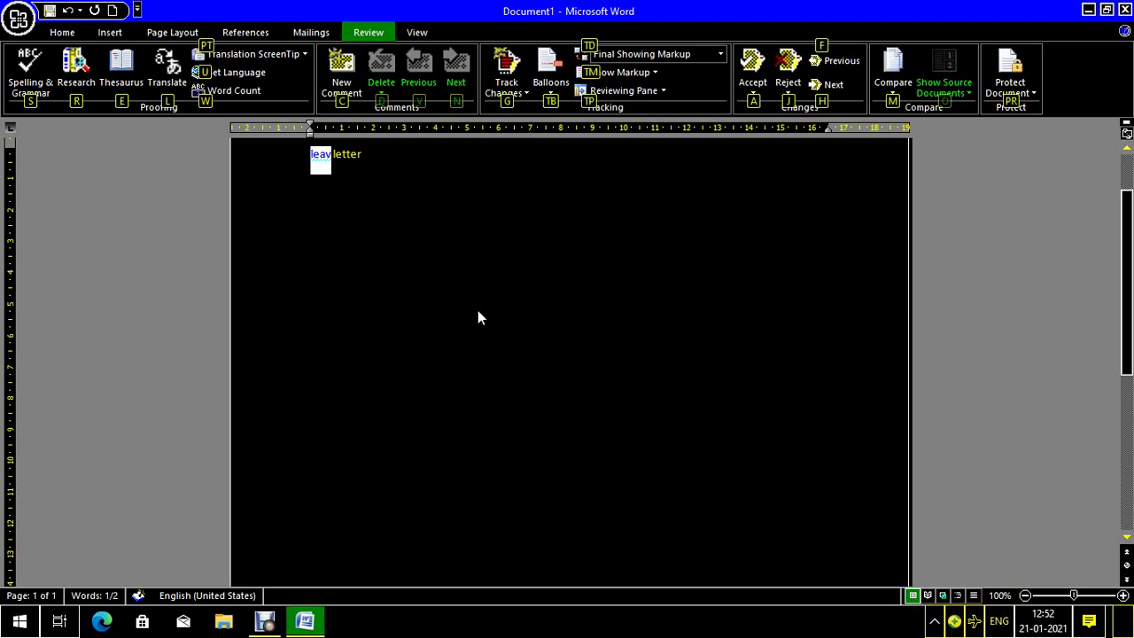
key(s)
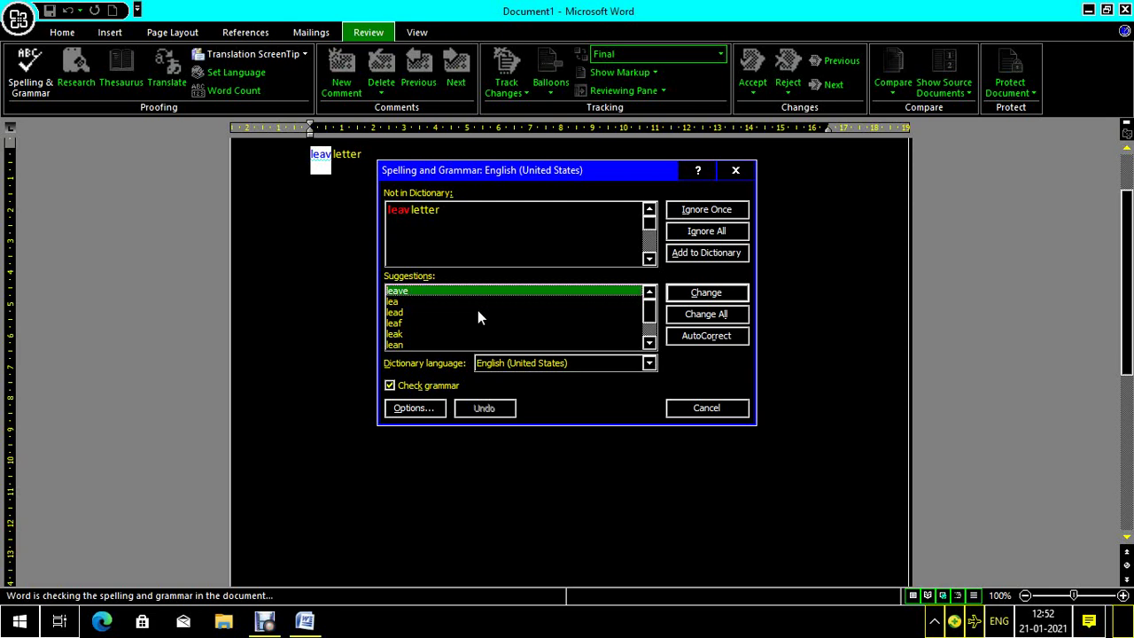
Accept 'leave' for leav, skip the capitalization suggestion and close the spelling check.
key(Return)
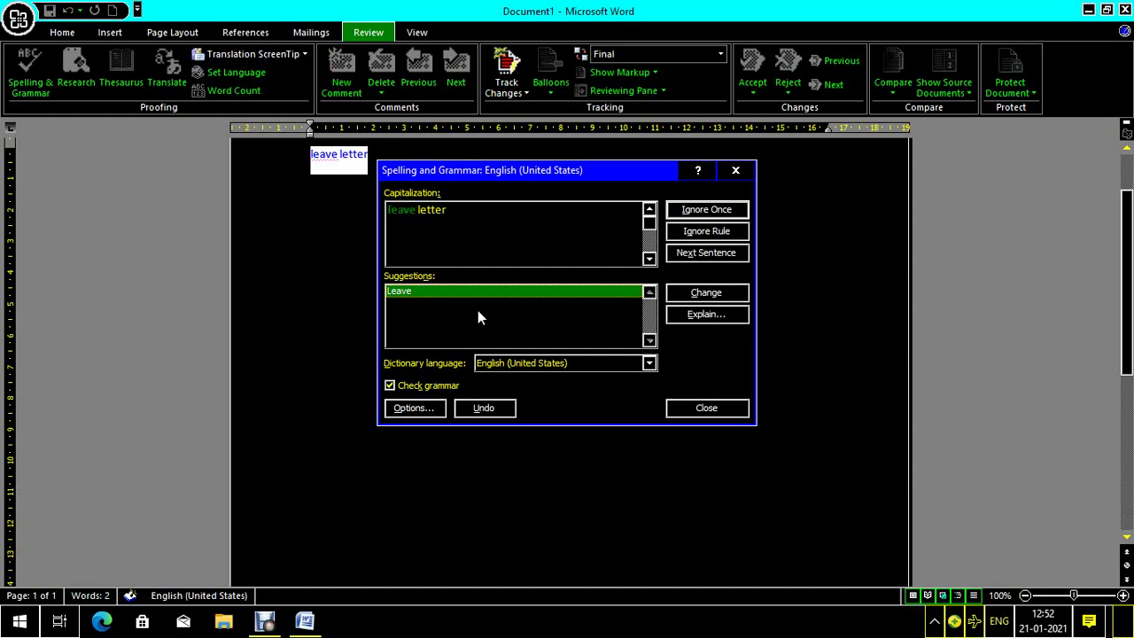
key(shift+Tab)
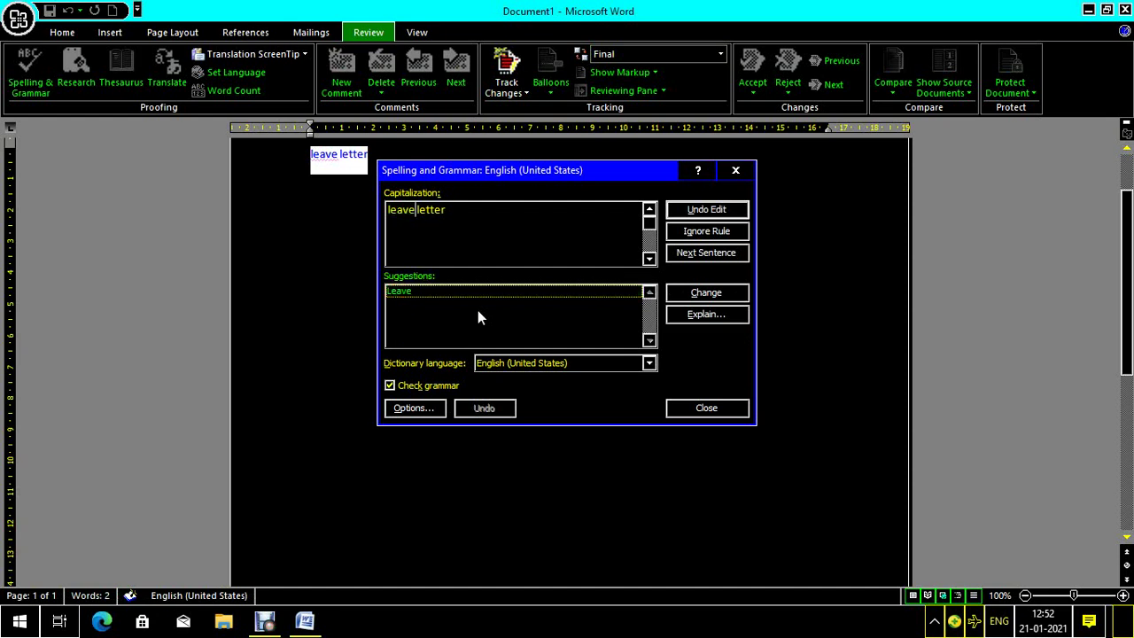
key(Tab)
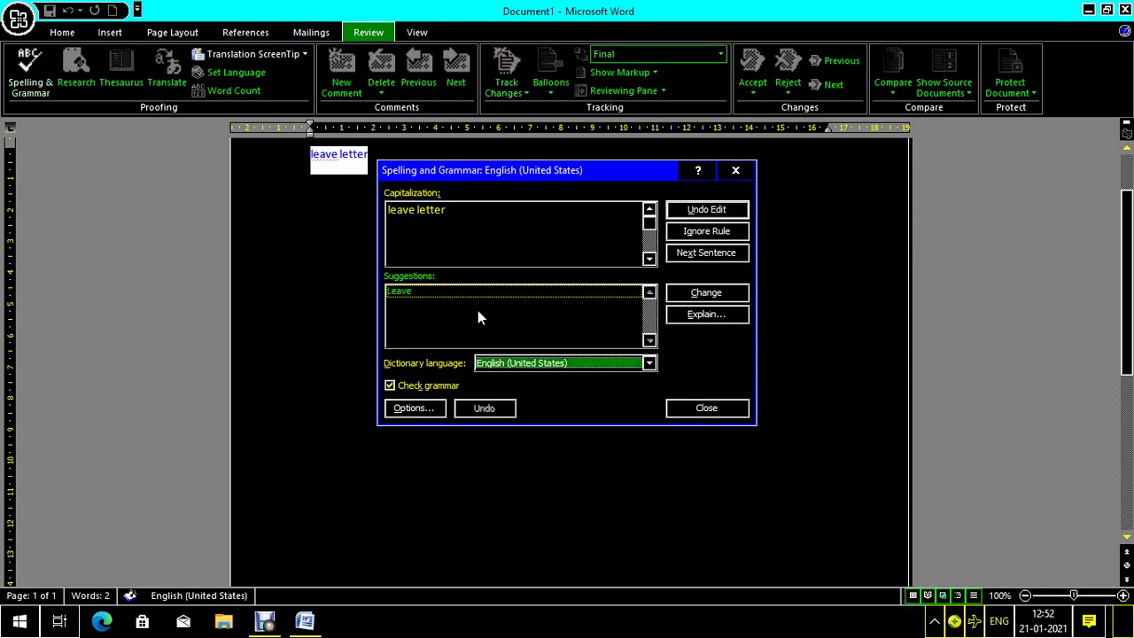
key(Tab)
key(Tab)
key(Tab)
key(Tab)
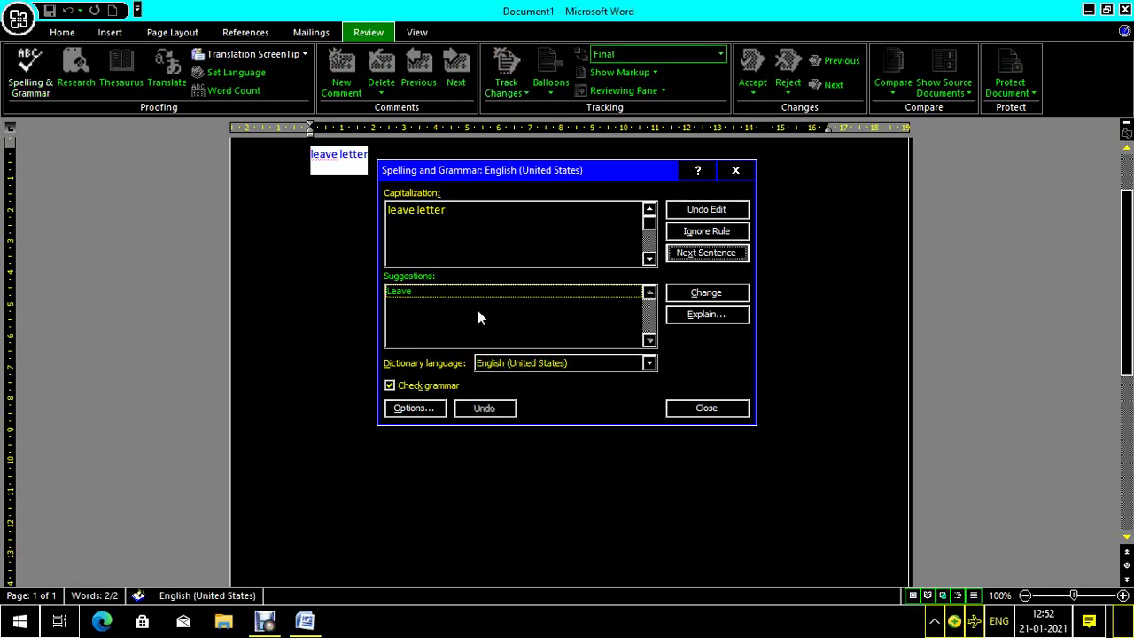
key(Tab)
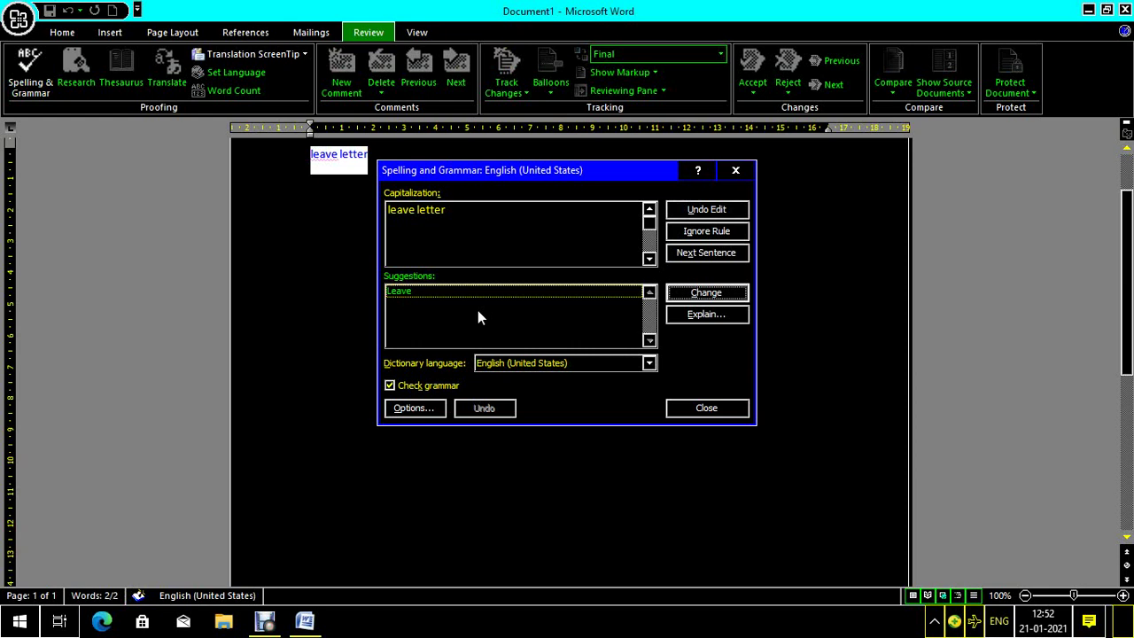
key(Tab)
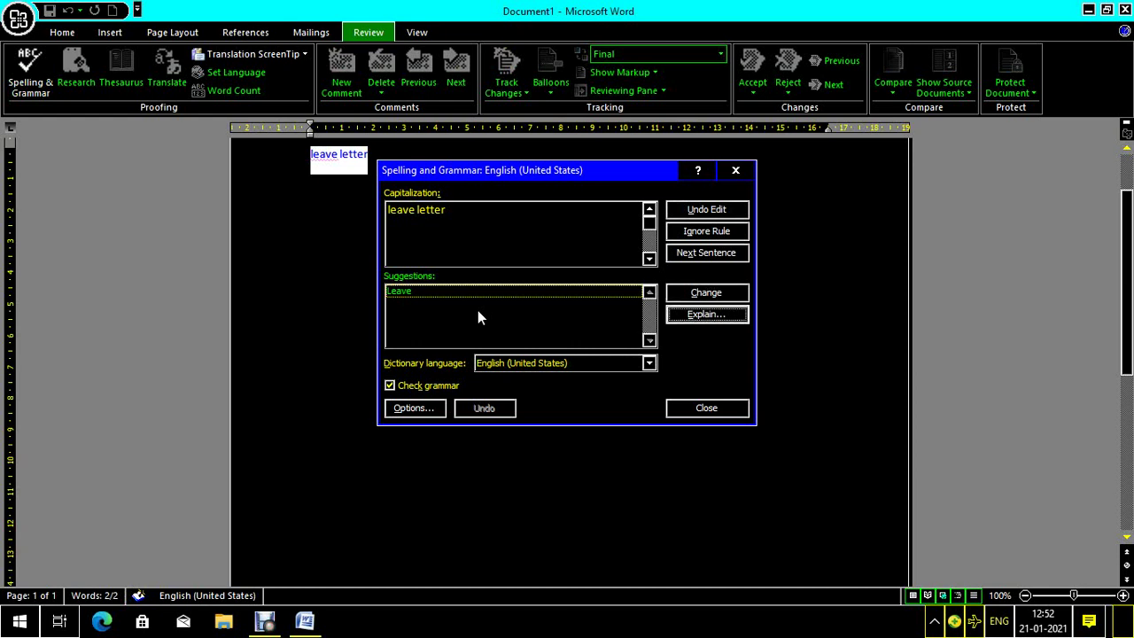
key(shift+Tab)
key(shift+Tab)
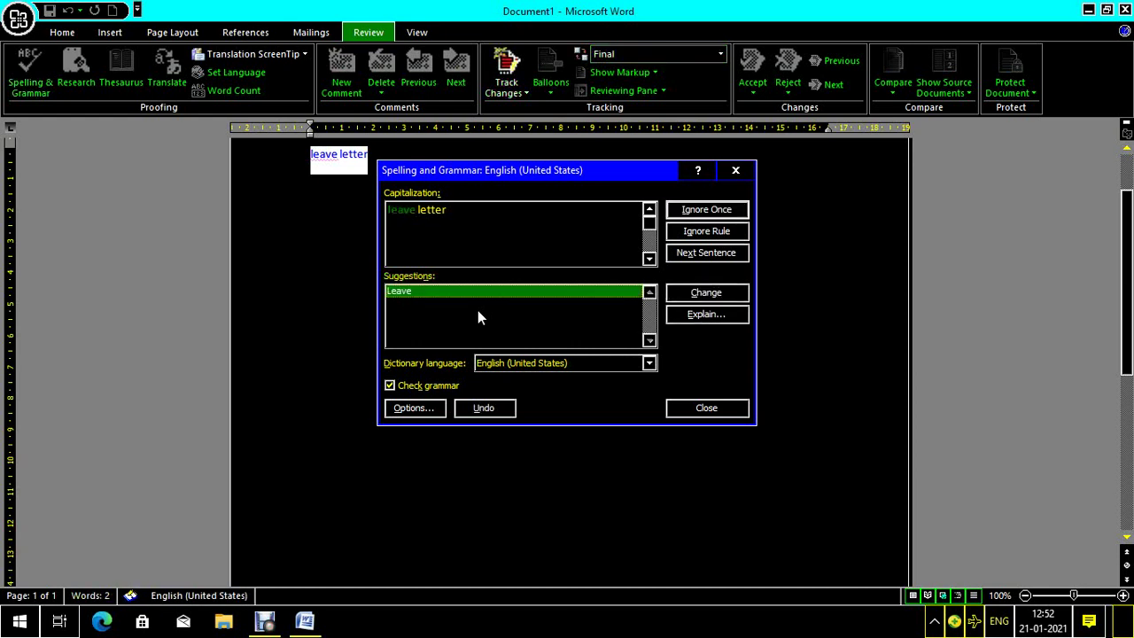
key(shift+Tab)
key(Escape)
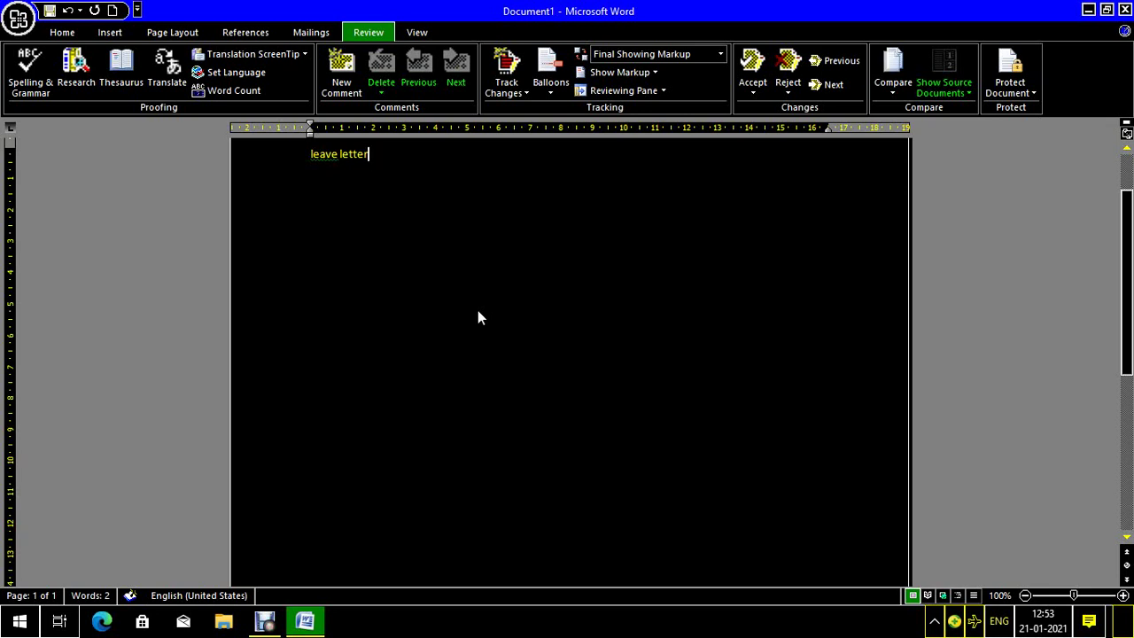
Add the right-aligned date '22/01/2021,' on a new line below the title.
key(Return)
key(Down)
key(ctrl+r)
text(22/)
text(01)
text(/)
text(2021)
text(,)
Type the place 'visakhapatnam.' on the next line and start a fresh line below.
key(Return)
key(ctrl+l)
text(v)
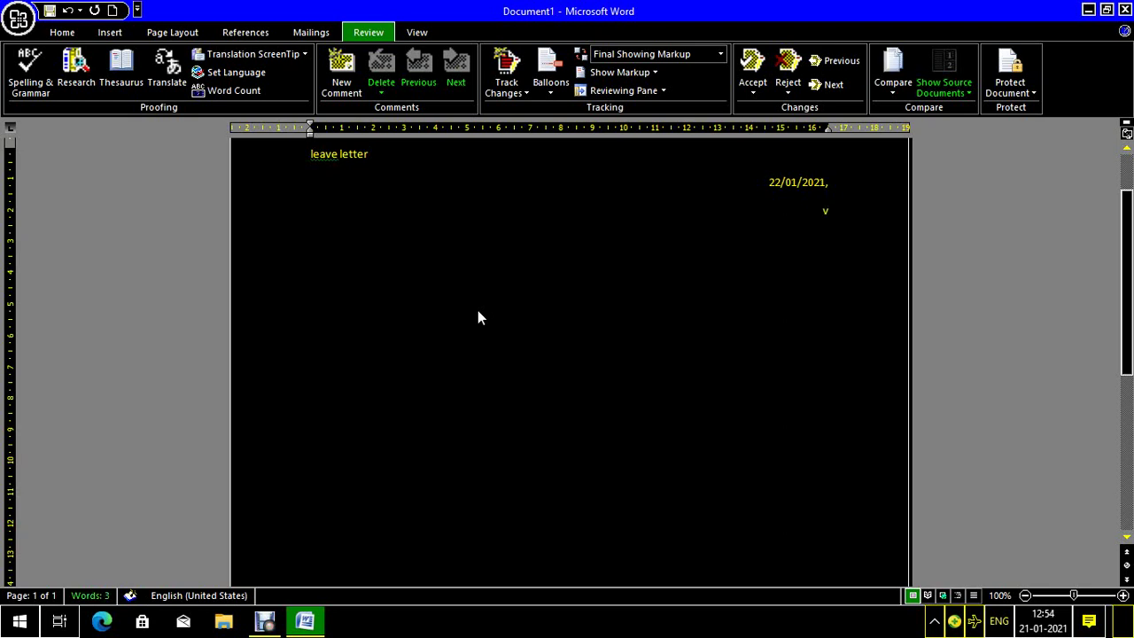
text(isa)
text(khapat)
text(nam.)
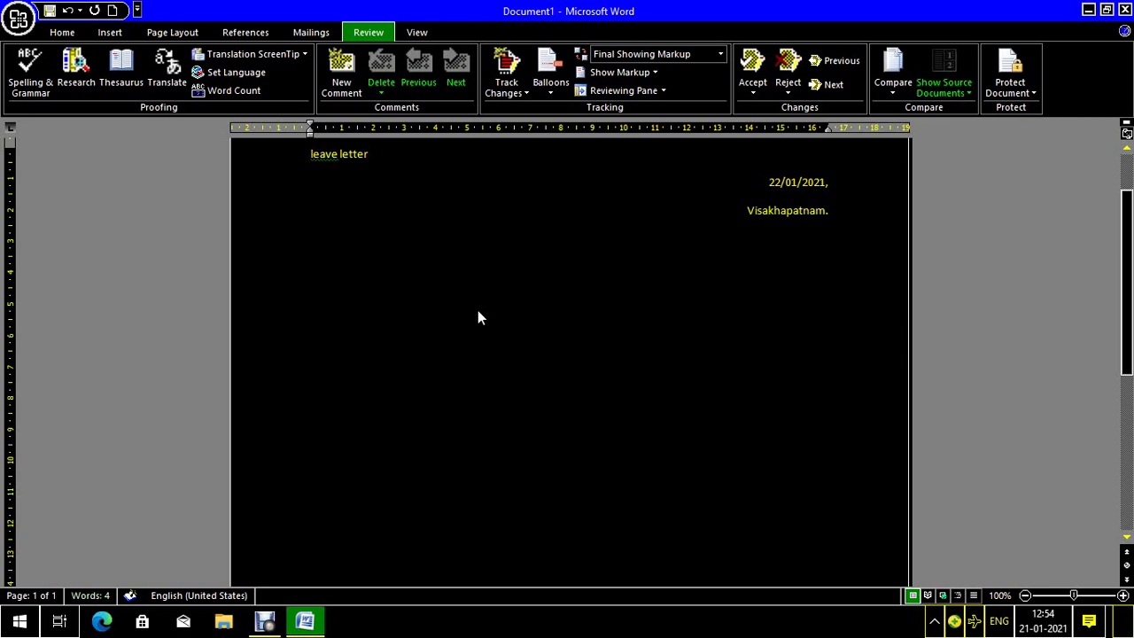
key(Return)
key(BackSpace)
key(Return)
Add left-aligned recipient lines 'to' and 'the hedmaster of zph school,' then indent a new line.
key(ctrl+l)
text(to)
key(Return)
text(t)
text(he )
text(hed)
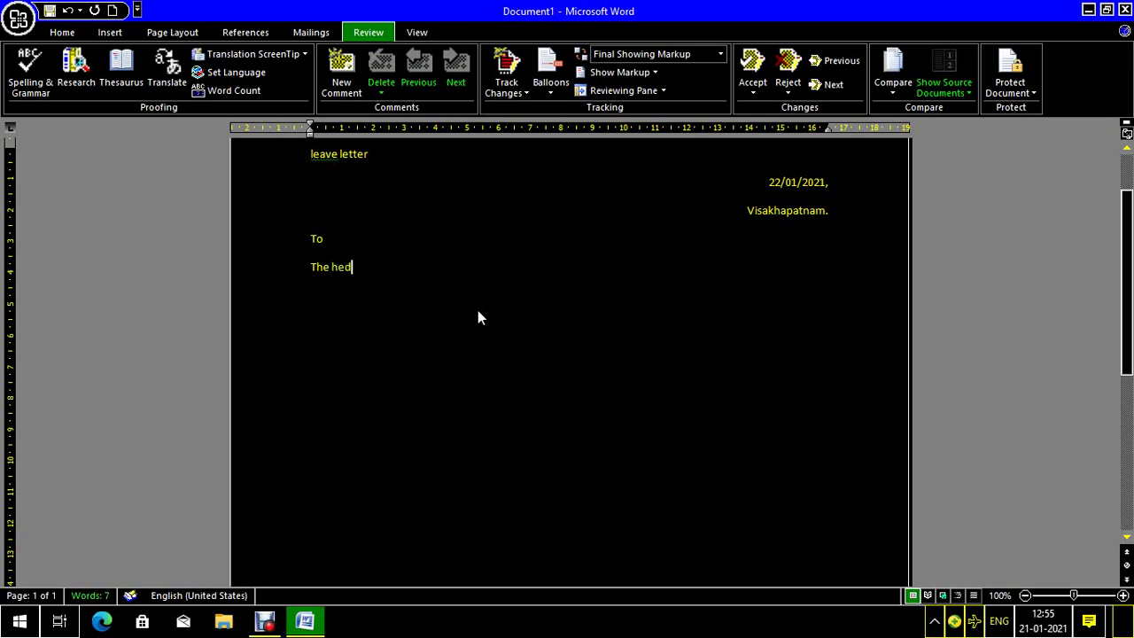
text(master)
text( of)
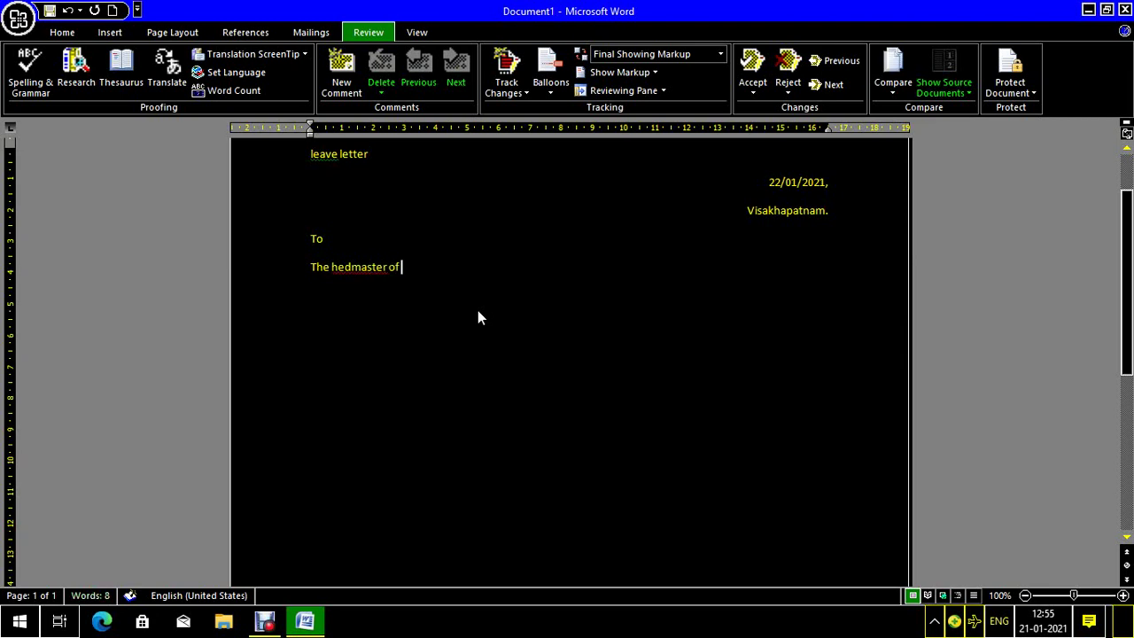
text( zph s)
text(chool)
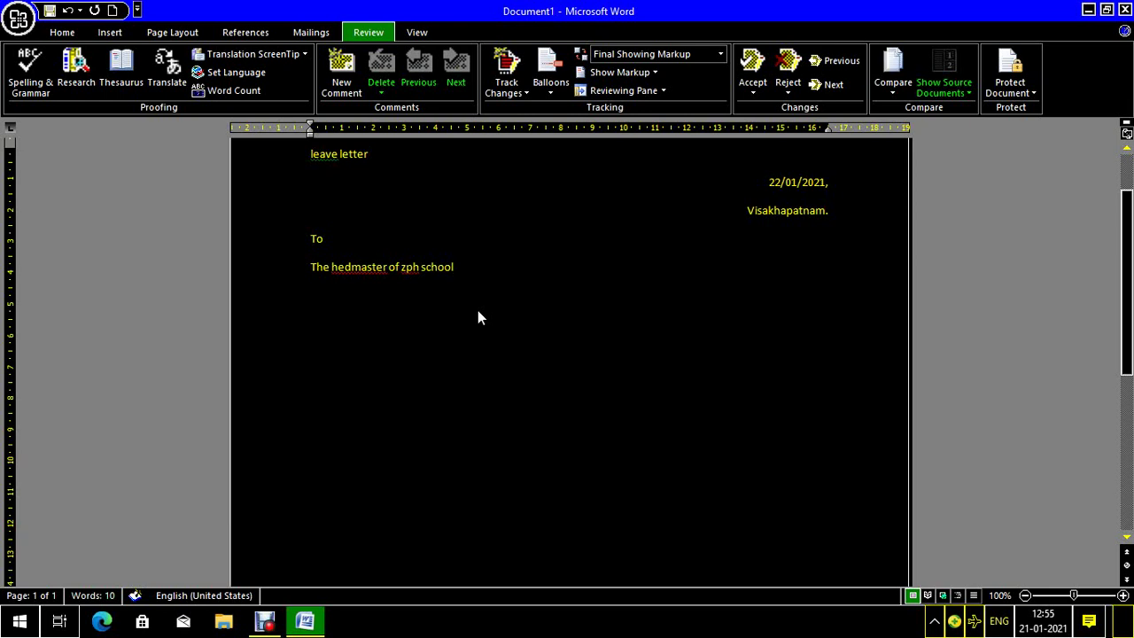
text(,)
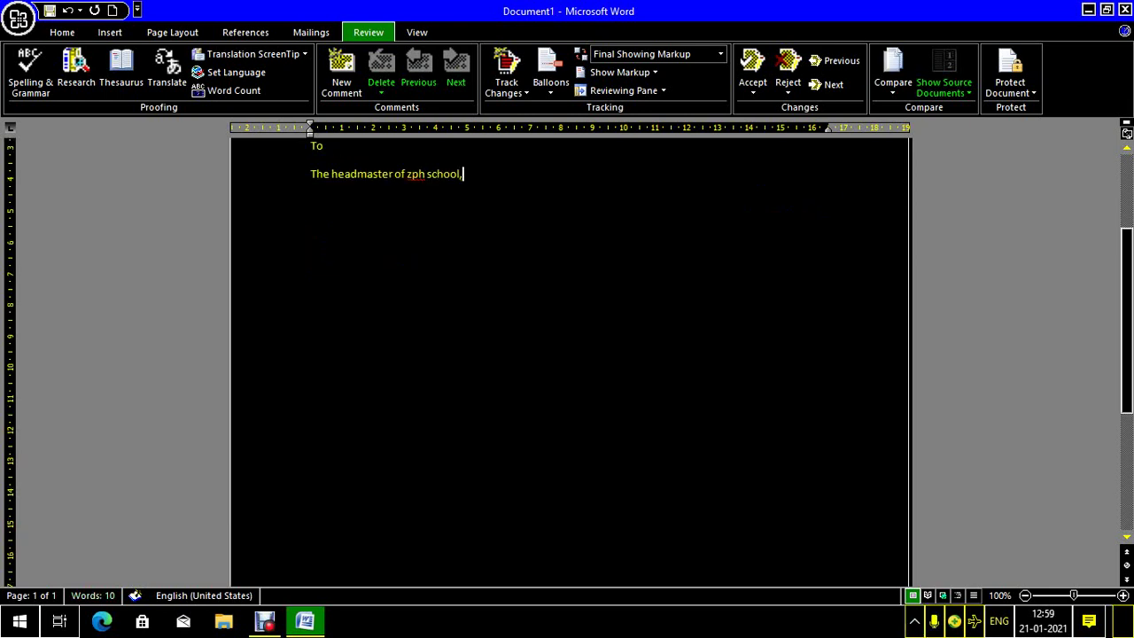
key(Up)
key(Down)
key(Return)
key(Tab)
Type the greeting 'dear sir' and 'I need a leave,', then start an indented body line.
text(dear )
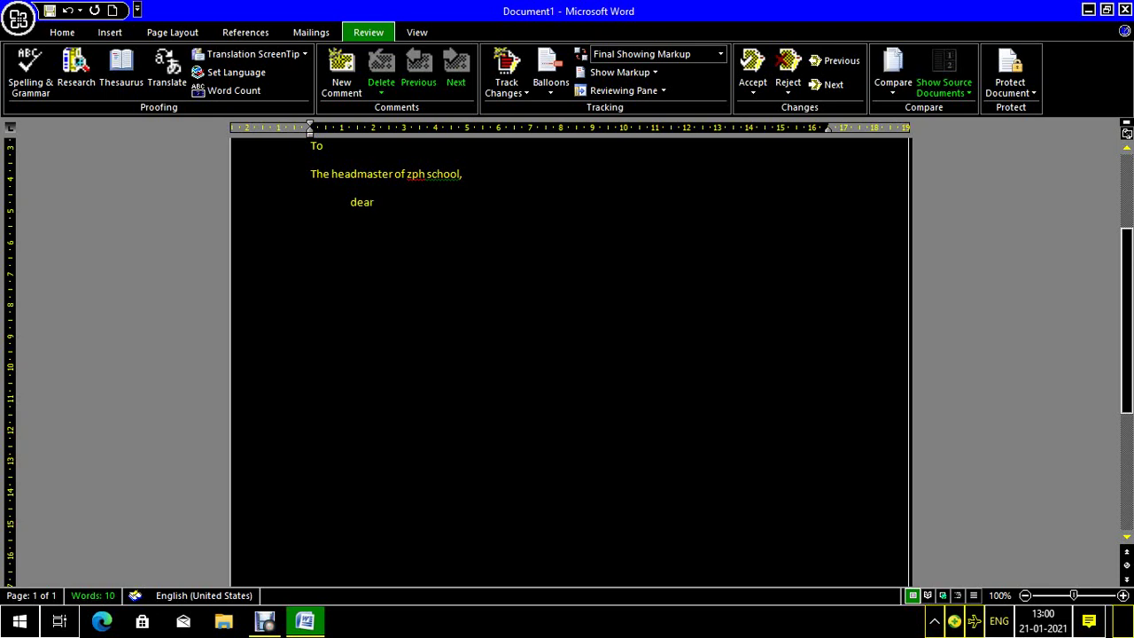
text(sir)
text(I need )
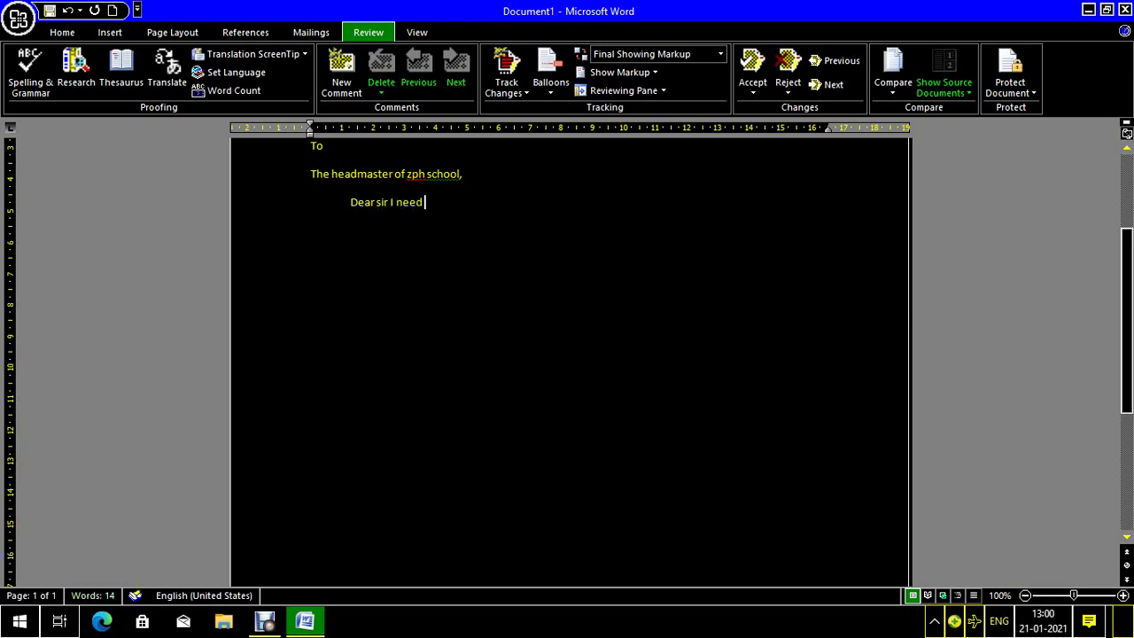
text(a)
scroll(567, 354, up, 1)
click(311, 287)
click(432, 287)
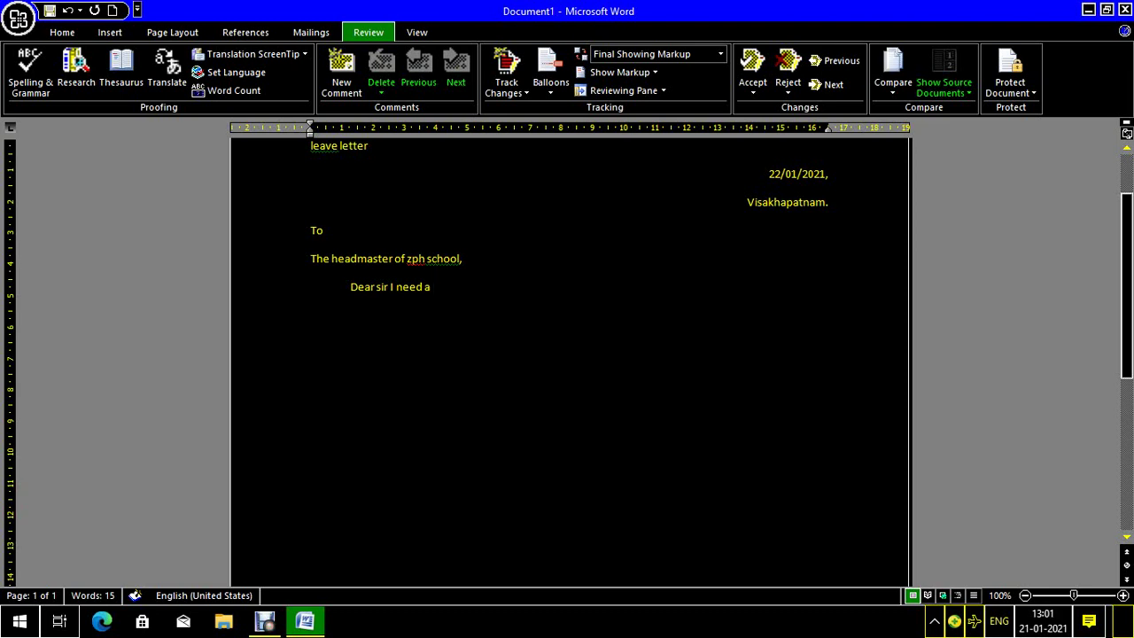
text(leav)
text(e)
text(,)
key(Return)
key(Tab)
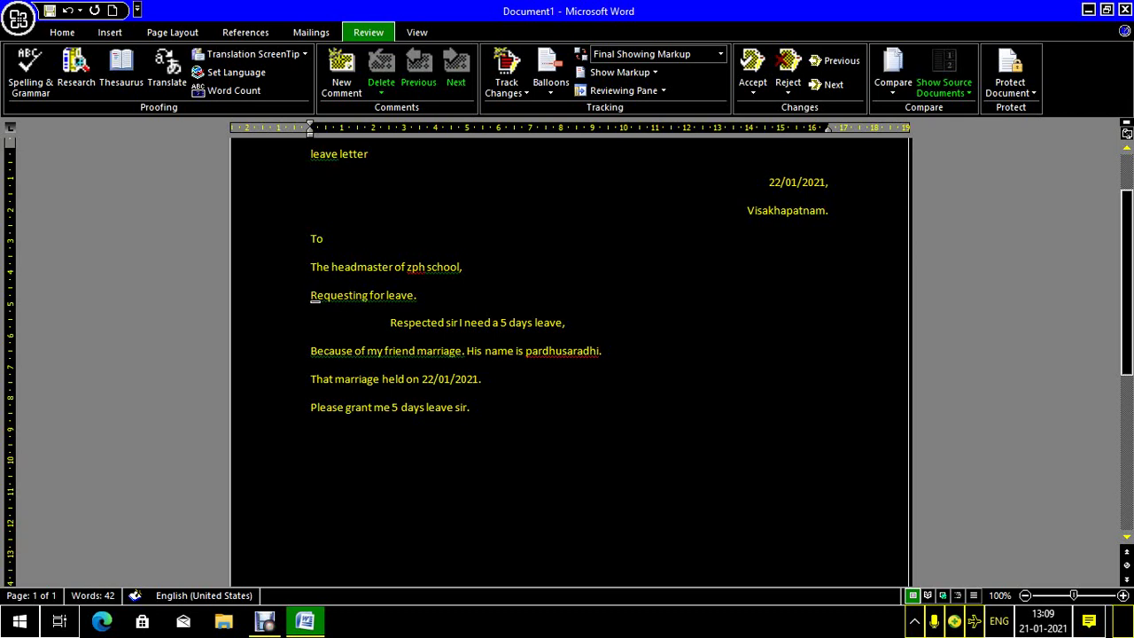
click(311, 153)
click(769, 181)
key(Down)
key(Down)
click(324, 267)
click(311, 324)
key(Right)
key(Left)
click(393, 324)
click(446, 324)
click(460, 324)
click(493, 324)
click(534, 324)
text(,)
click(310, 351)
click(366, 351)
key(ctrl+Right)
key(ctrl+Right)
key(ctrl+Right)
key(ctrl+Right)
key(ctrl+Right)
key(ctrl+Right)
click(311, 380)
click(335, 379)
click(382, 379)
click(406, 379)
click(433, 379)
click(456, 378)
click(311, 407)
key(ctrl+Right)
key(ctrl+Right)
key(ctrl+Right)
key(ctrl+Right)
key(ctrl+Right)
key(End)
key(Return)
Type the centred closing 'Thanking you sir.' on the line below the body.
double_click(570, 434)
text(tha)
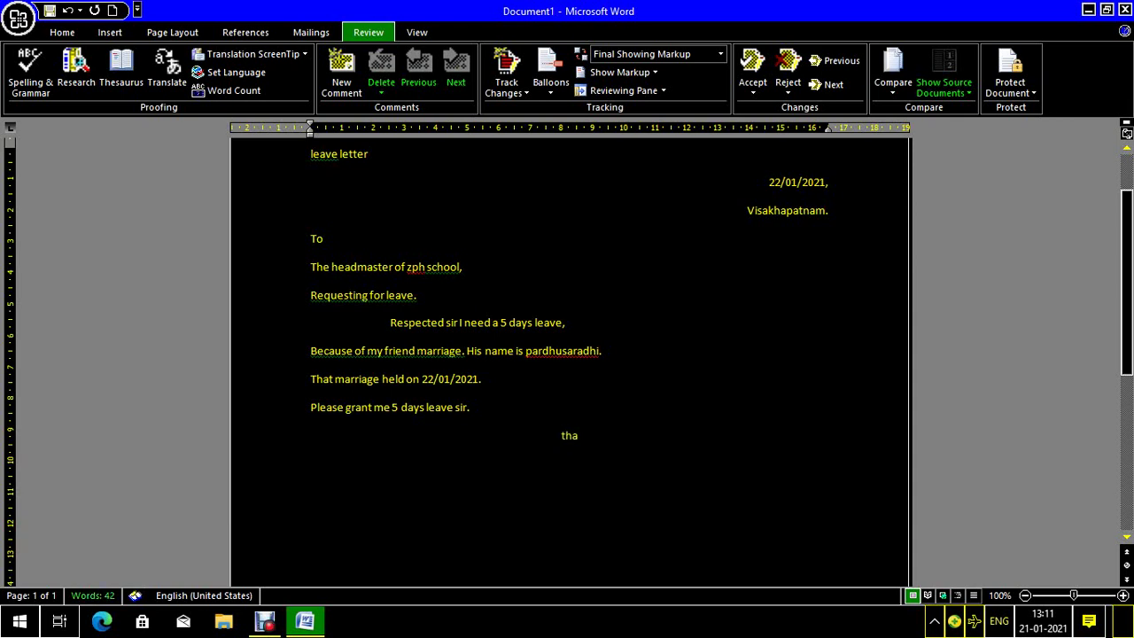
text(Thanking )
text(you sir)
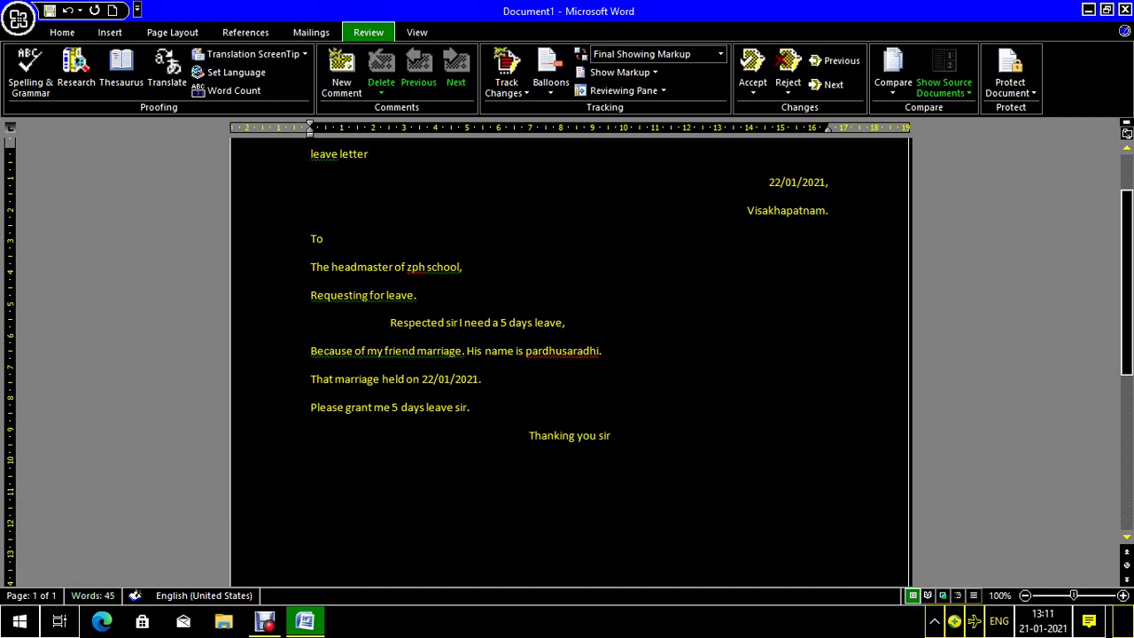
mouse_move(569, 435)
text(.)
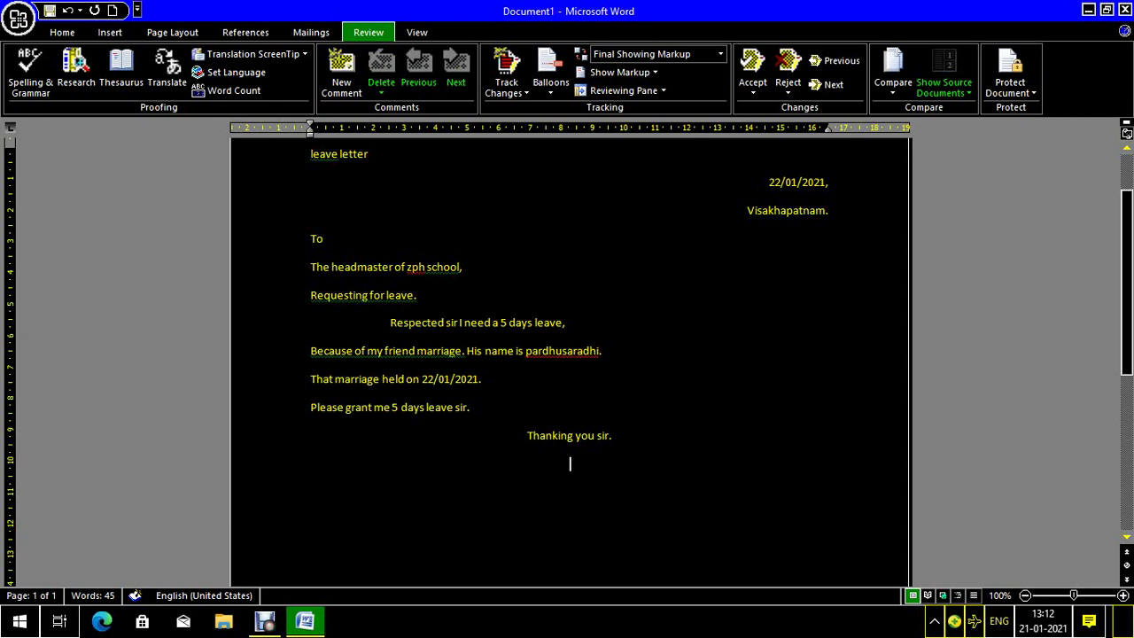
Add the right-aligned sign-off 'your faithfully' and start a new line beneath it.
key(ctrl+r)
text(you)
text(r )
text(f)
text(a)
text(ith)
text(fu)
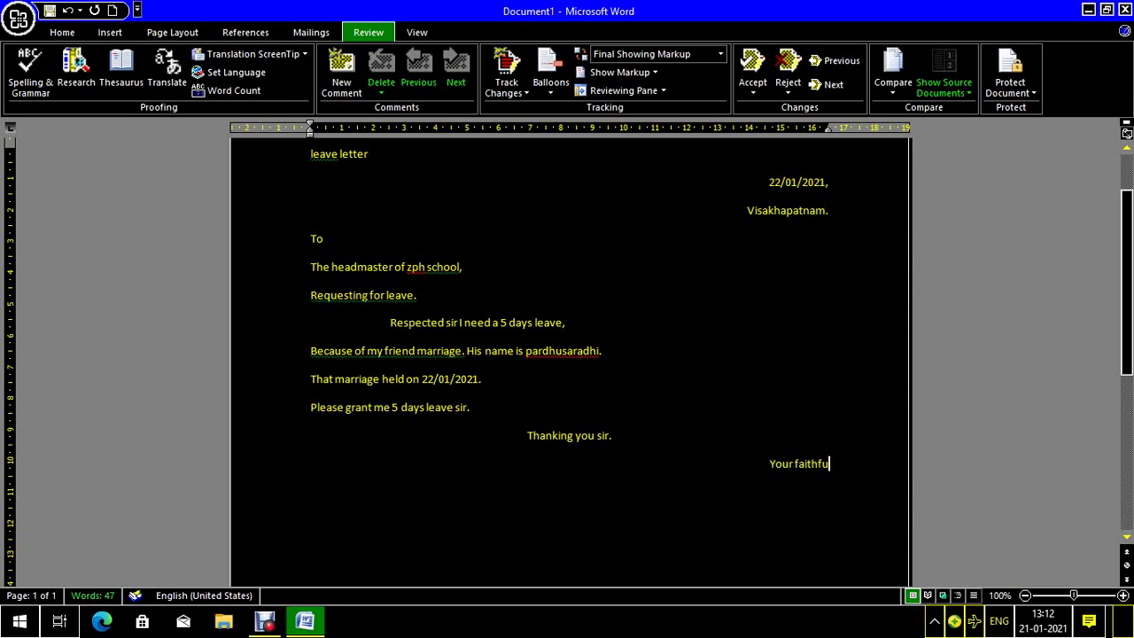
text(lly)
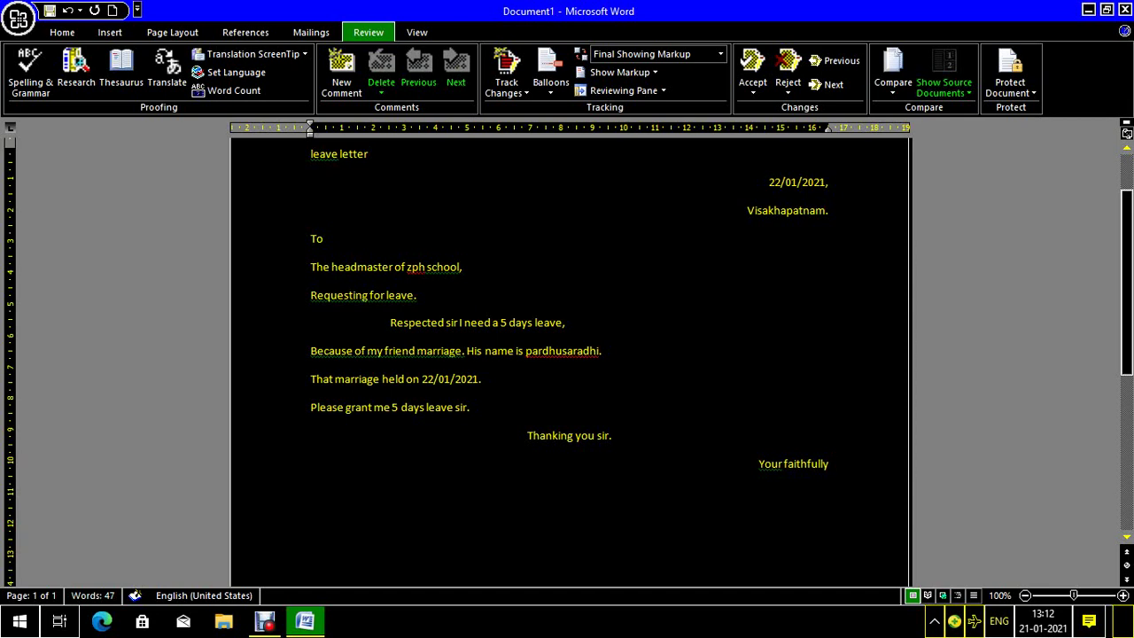
key(Return)
Type the sender's name as the right-aligned signature under the sign-off.
key(Up)
key(Down)
key(ctrl+l)
key(ctrl+r)
text(j)
text(.r.)
text( k)
text(umar)
text(.)
click(311, 153)
click(369, 154)
Enlarge the 'leave letter' title by one font size step.
key(shift+Home)
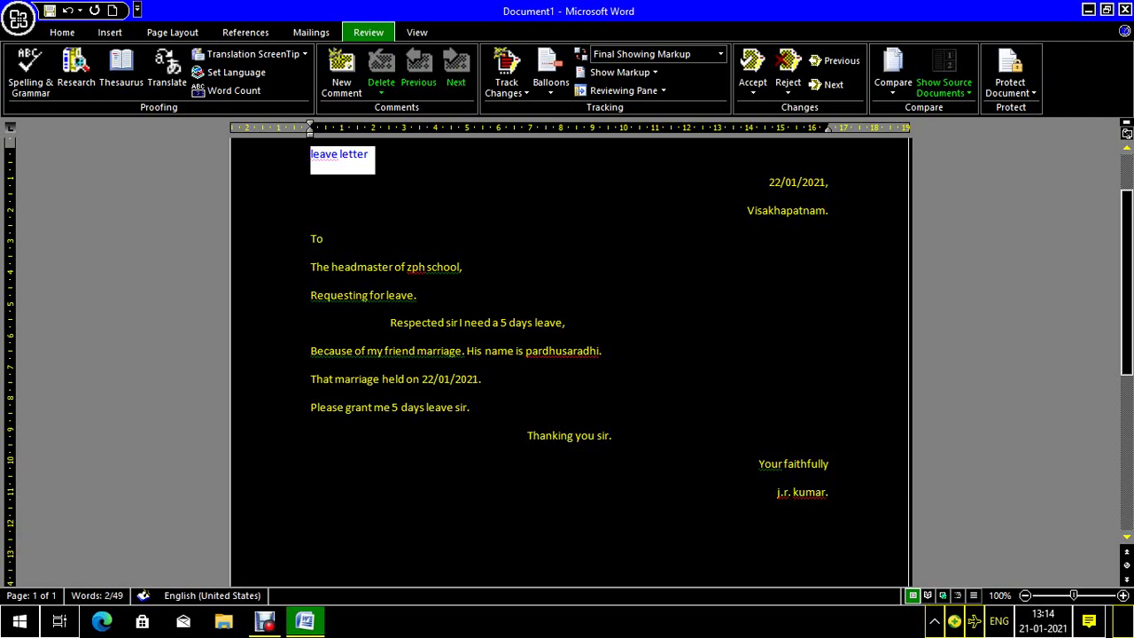
key(ctrl+shift+period)
key(ctrl+shift+period)
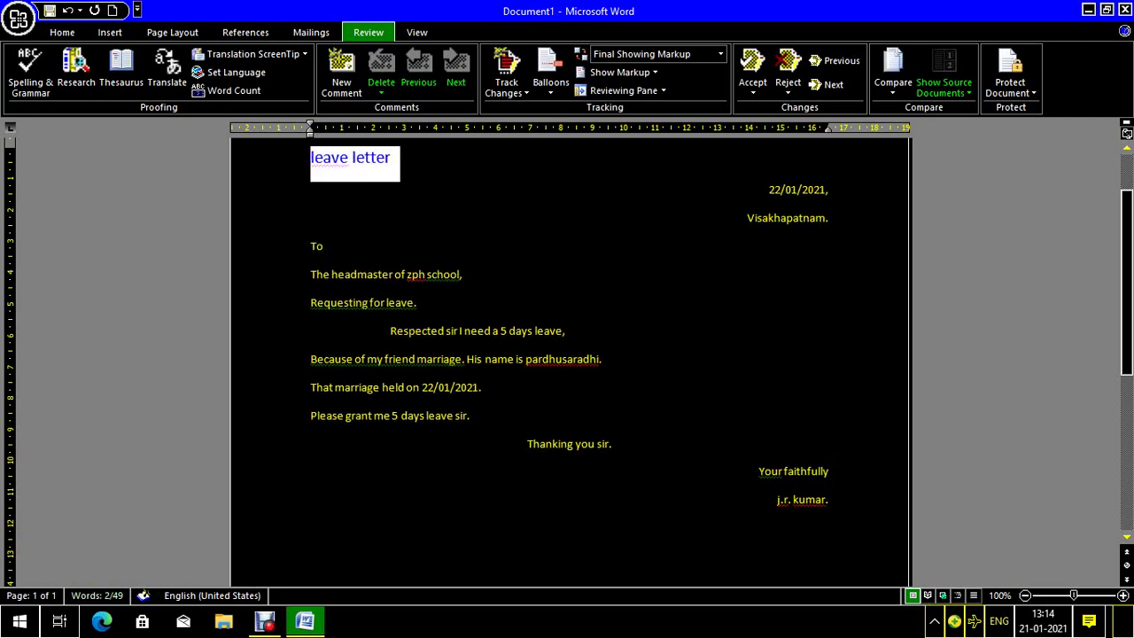
click(768, 190)
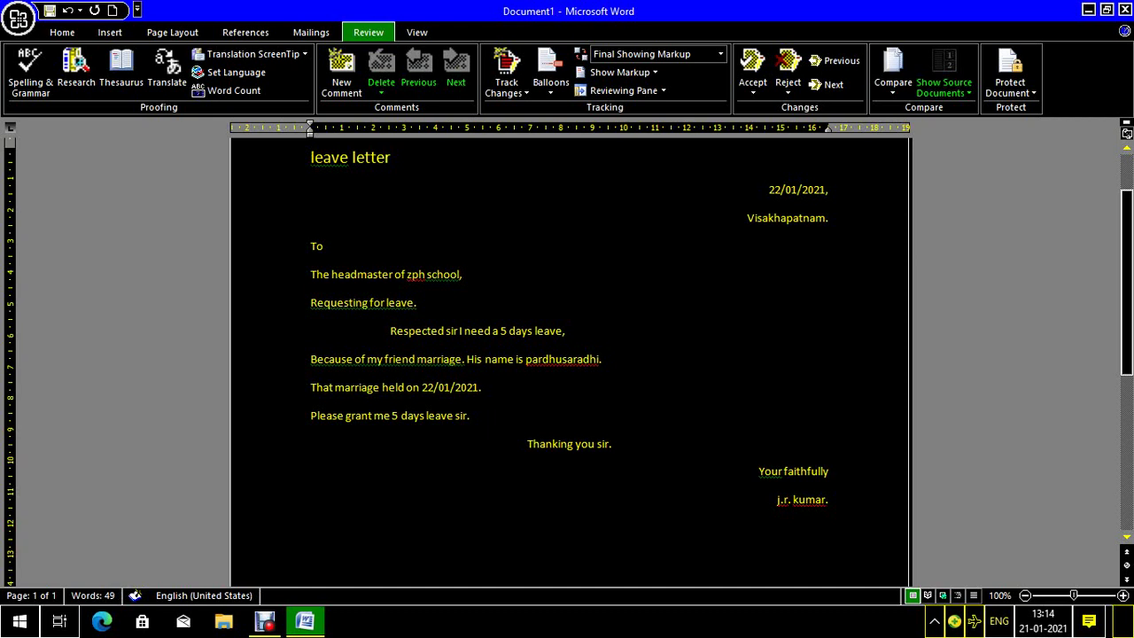
Move the cursor through the Visakhapatnam, To and headmaster lines, ending after To.
click(768, 218)
click(323, 247)
click(323, 275)
click(324, 247)
key(Up)
key(Up)
key(Up)
key(shift+Down)
key(shift+Down)
key(shift+Down)
key(shift+Down)
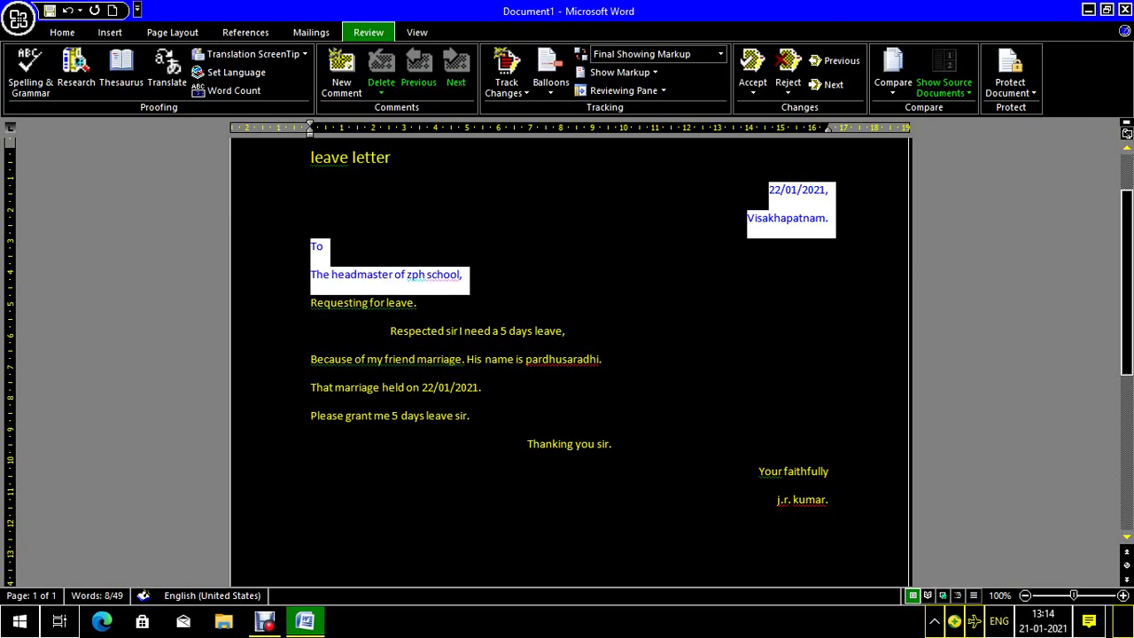
key(shift+Down)
key(shift+Down)
key(shift+Down)
key(shift+Down)
key(shift+Down)
key(shift+Down)
key(shift+Down)
key(shift+Down)
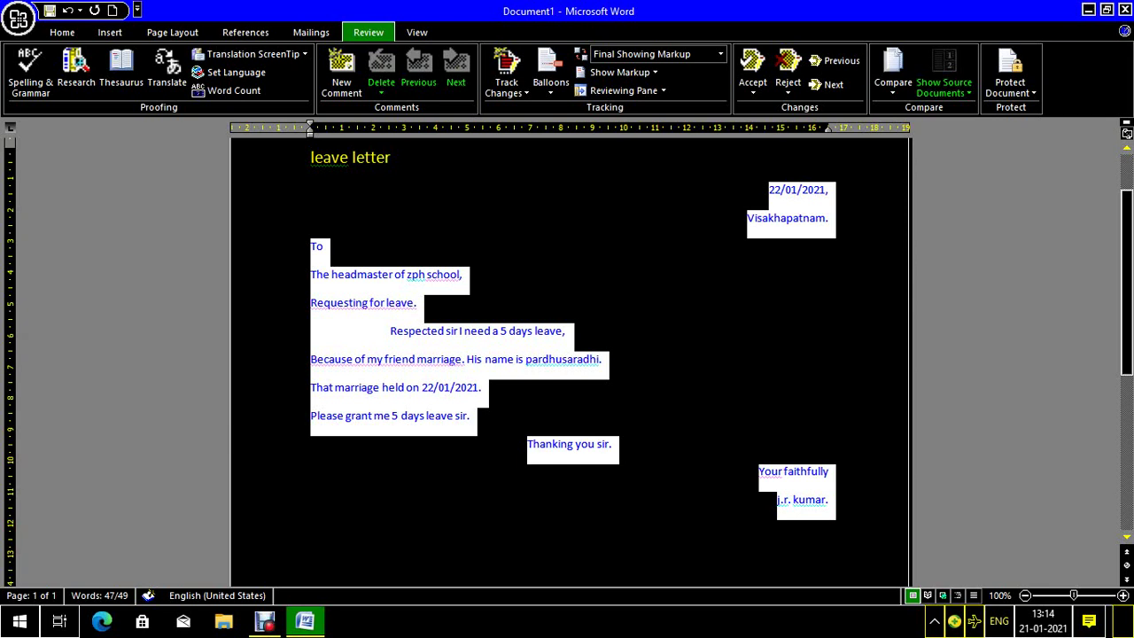
key(ctrl+shift+period)
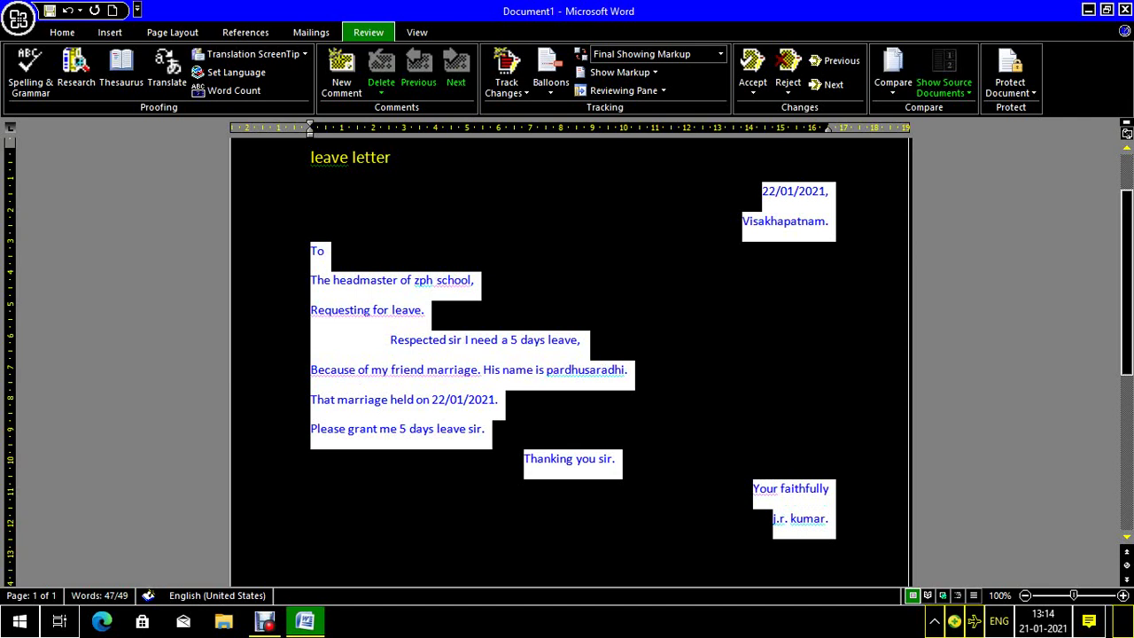
key(ctrl+shift+period)
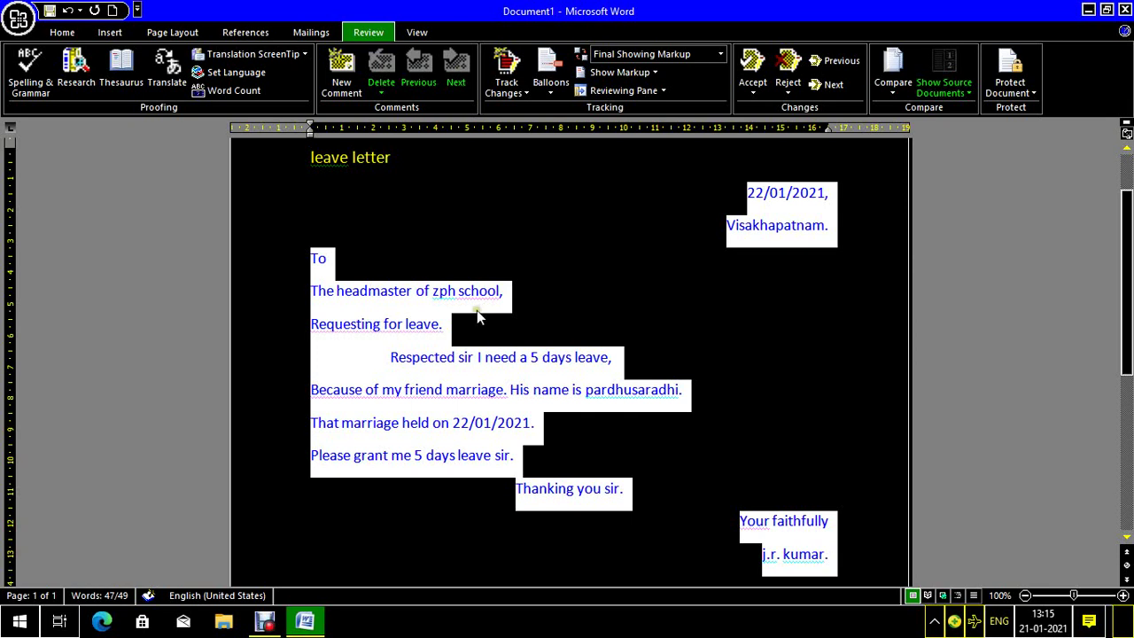
key(Right)
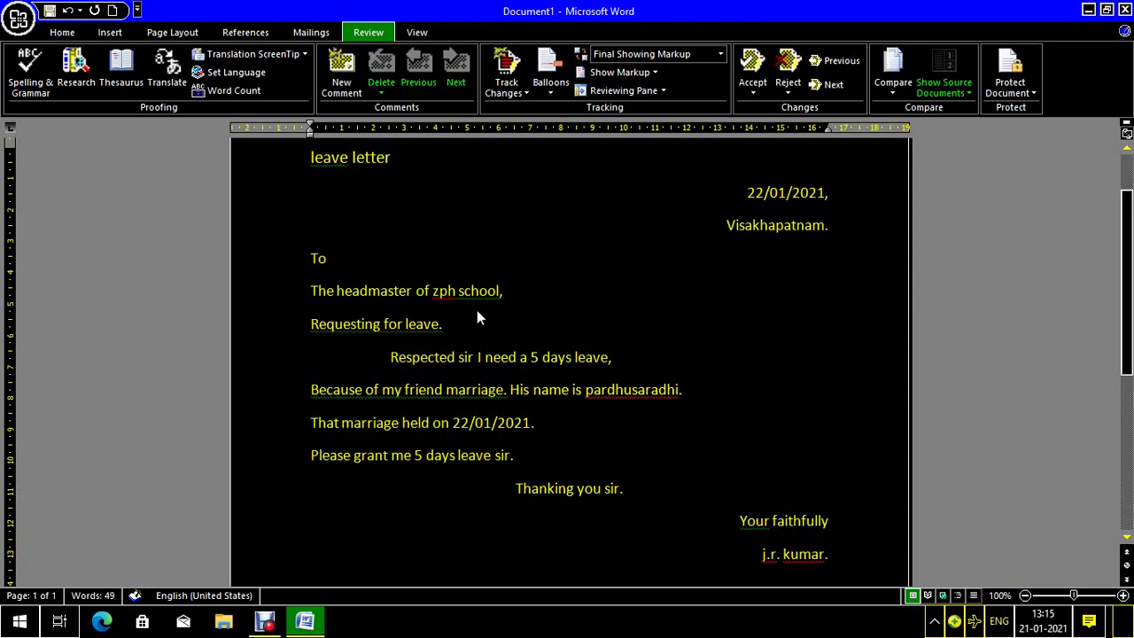
Apply bold and underline to the 'leave letter' title line.
key(ctrl+Home)
key(shift+Down)
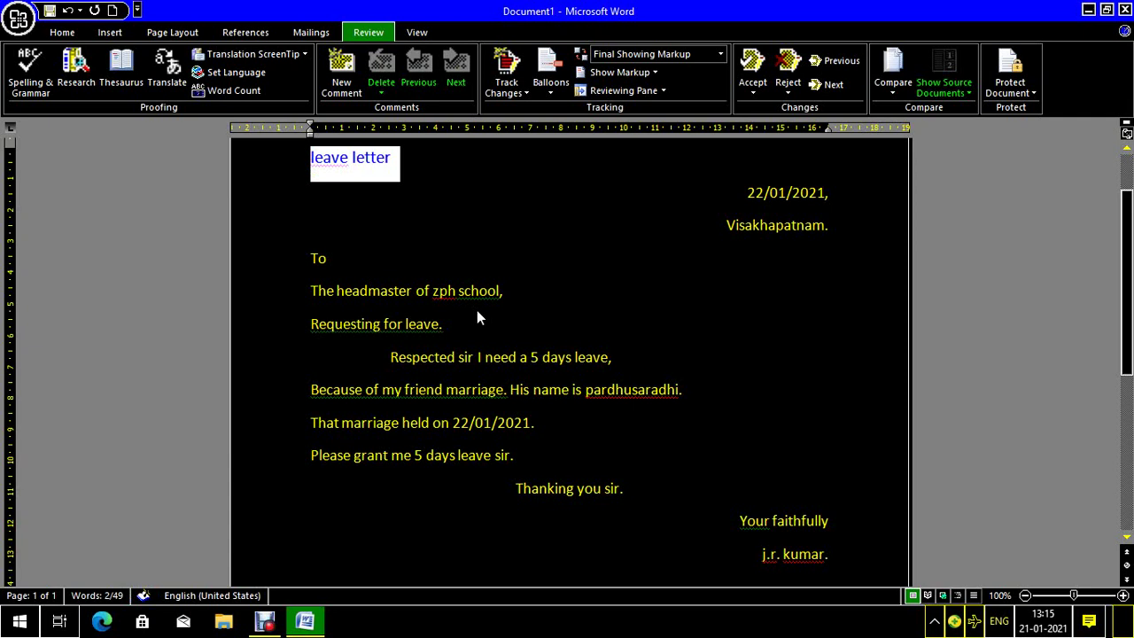
key(ctrl+b)
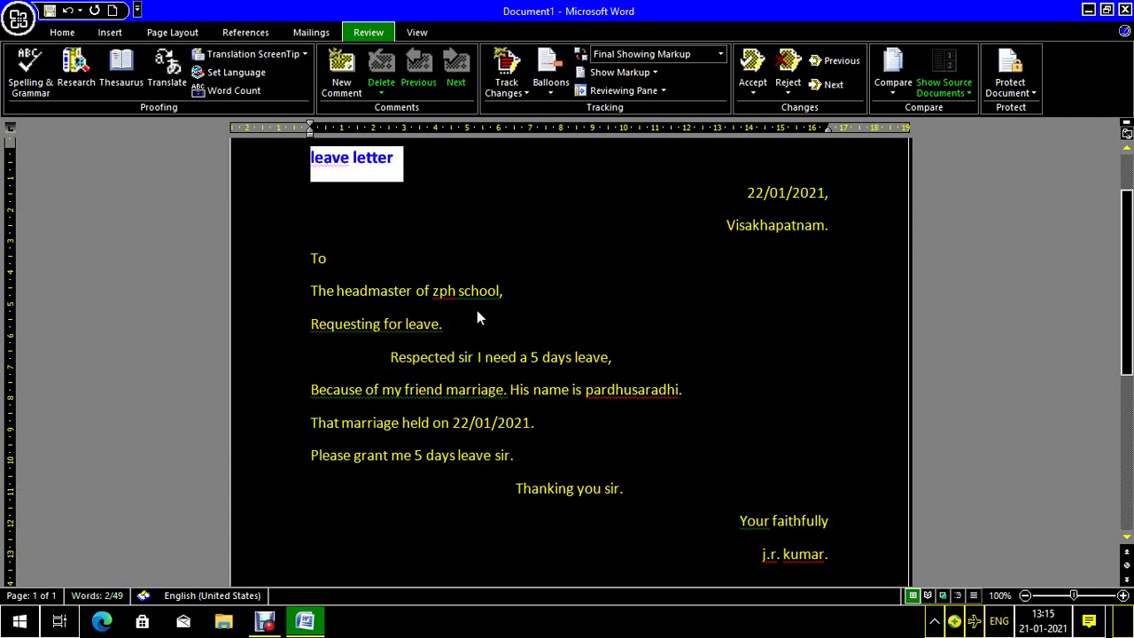
key(ctrl+u)
key(Down)
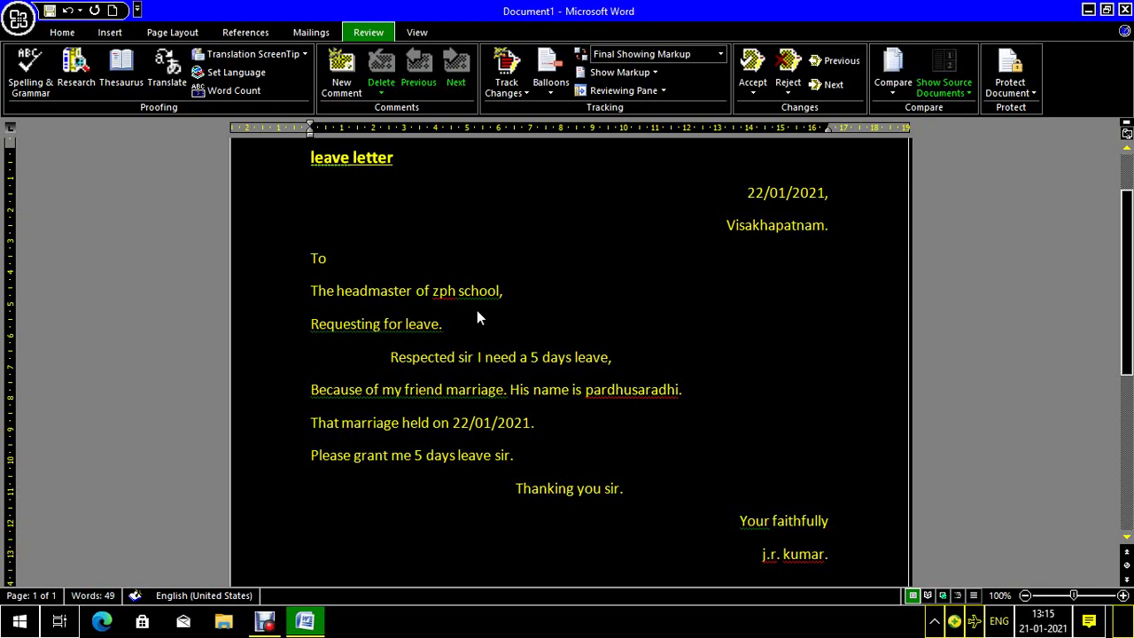
key(Up)
key(Down)
key(Down)
key(Down)
key(Down)
key(shift+End)
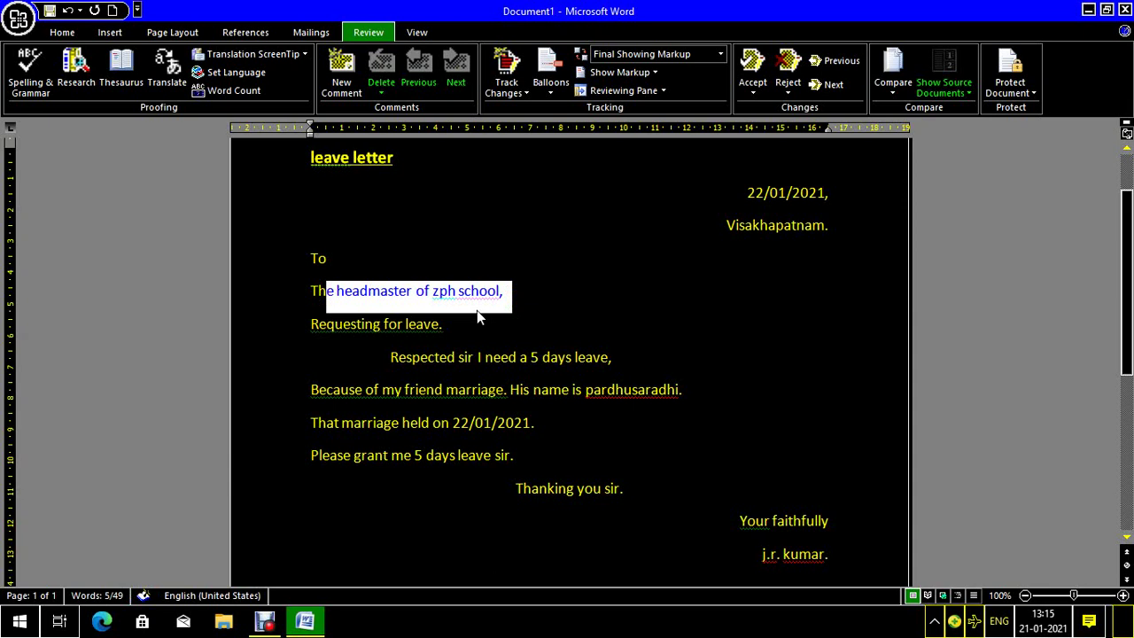
key(Up)
key(Home)
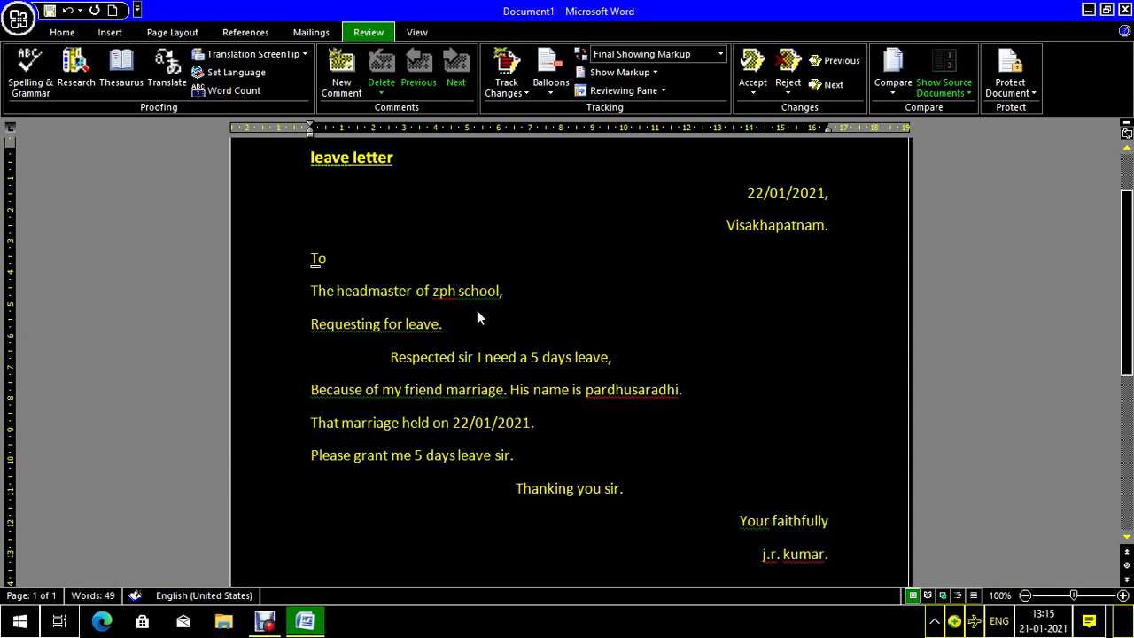
key(shift+End)
key(shift+Down)
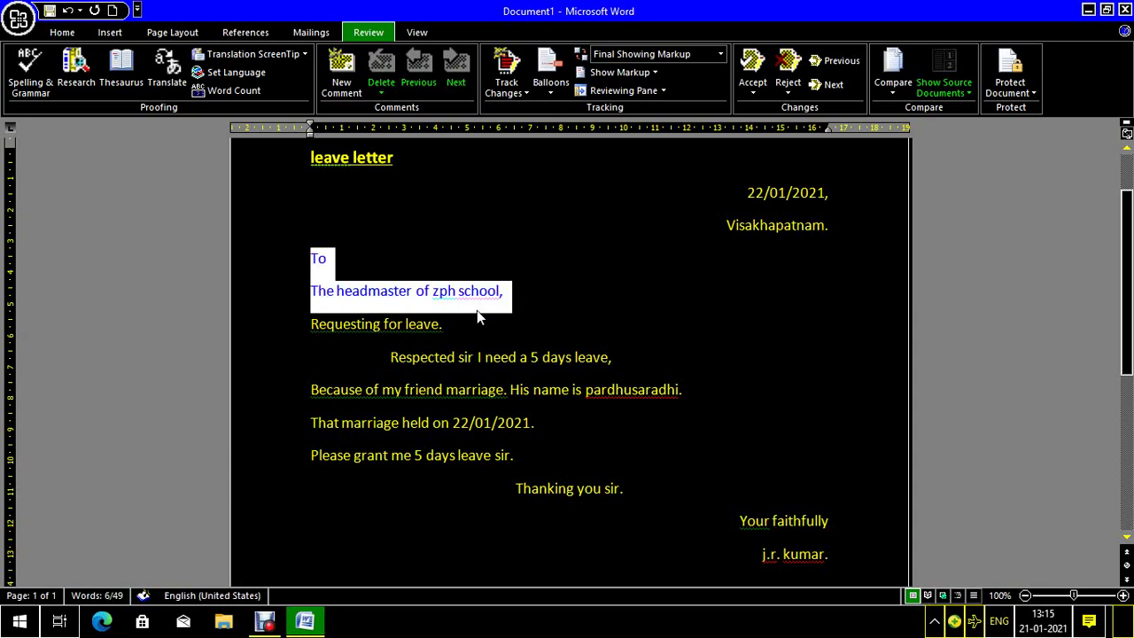
key(Up)
key(Up)
key(Up)
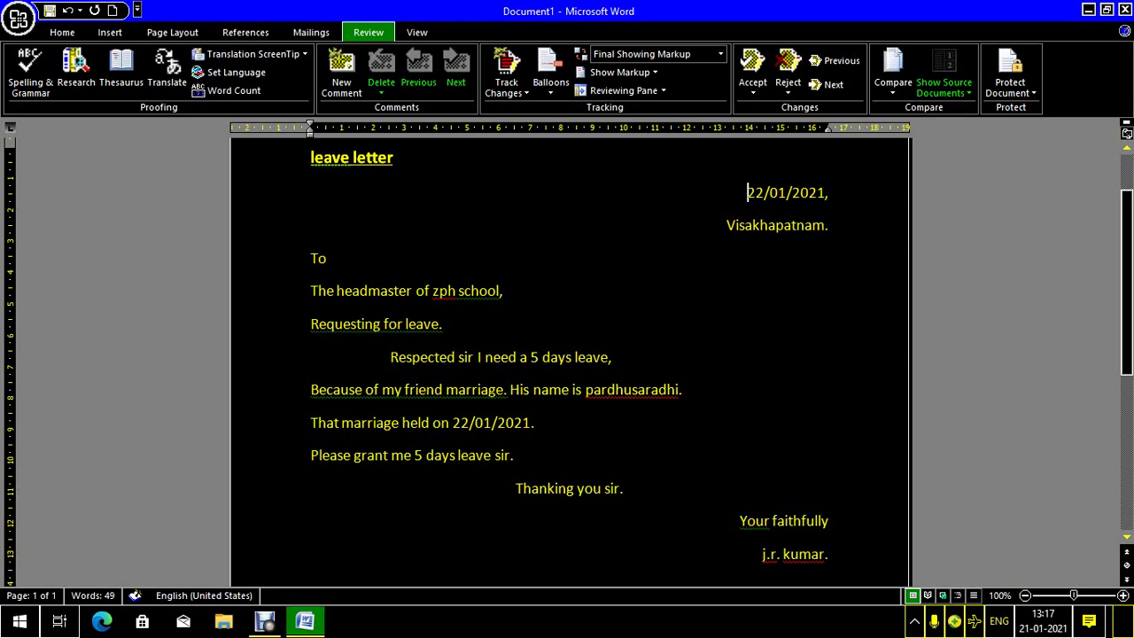
Bold the lines from 'The headmaster of zph school,' to 'Please grant me 5 days leave sir.'.
click(393, 157)
key(Down)
key(Down)
key(Down)
click(311, 290)
drag(311, 290, 477, 308)
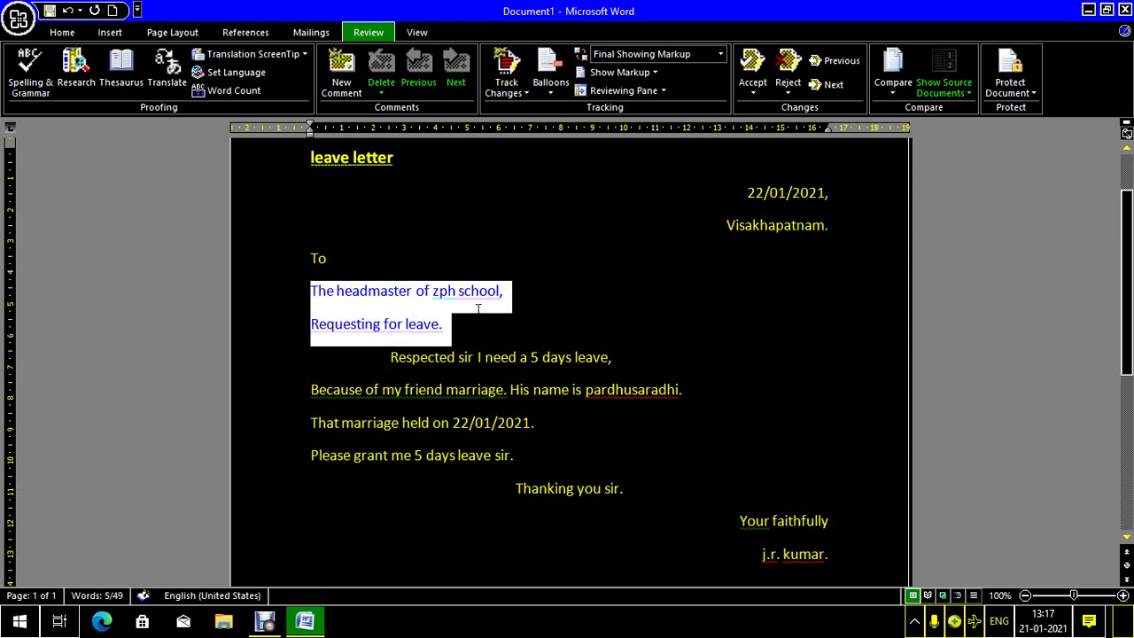
key(shift+Down)
key(shift+Down)
key(shift+Down)
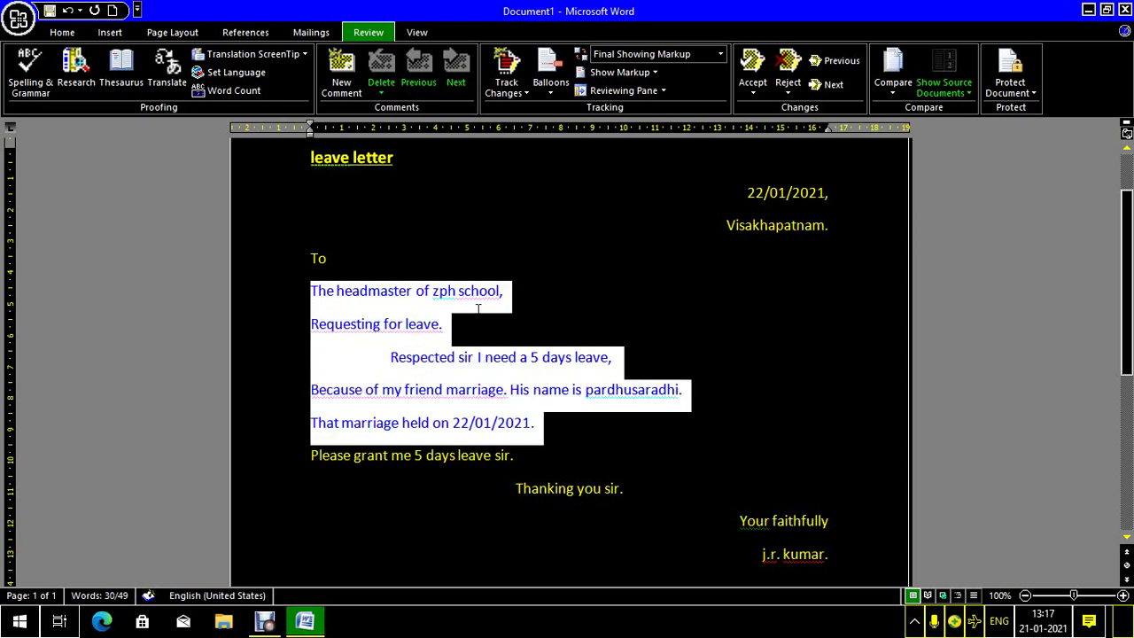
key(shift+Down)
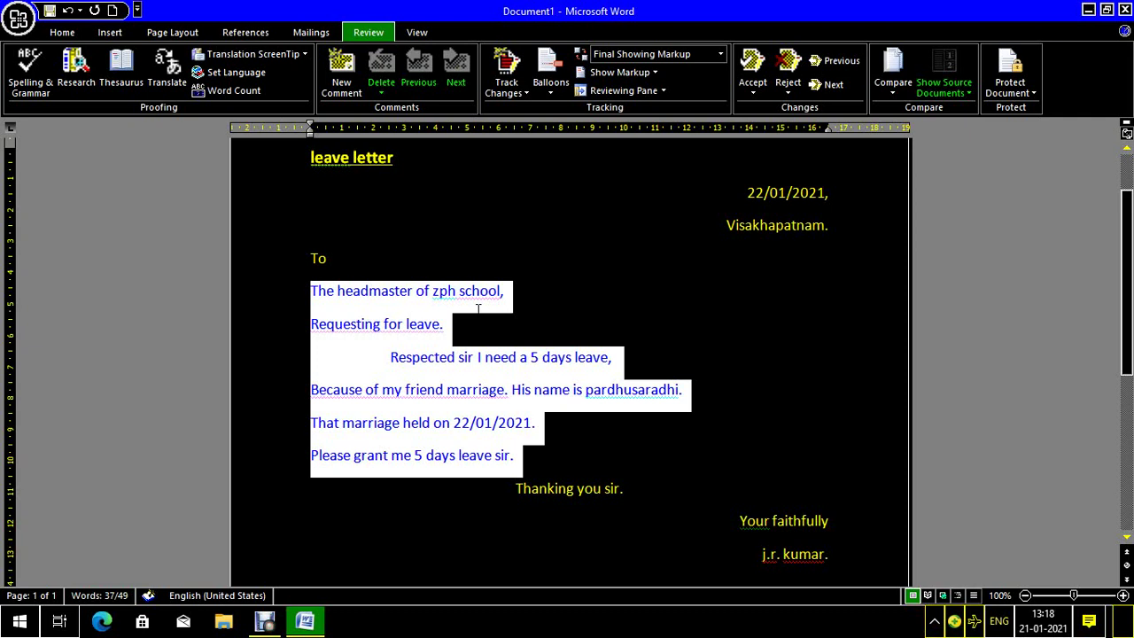
key(ctrl+b)
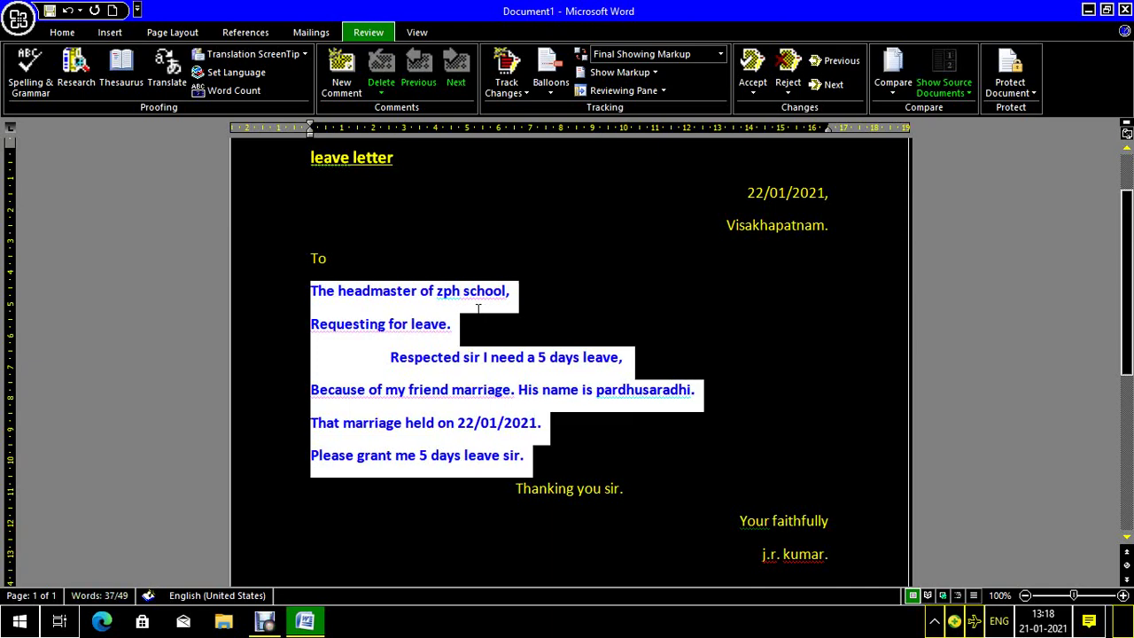
click(517, 489)
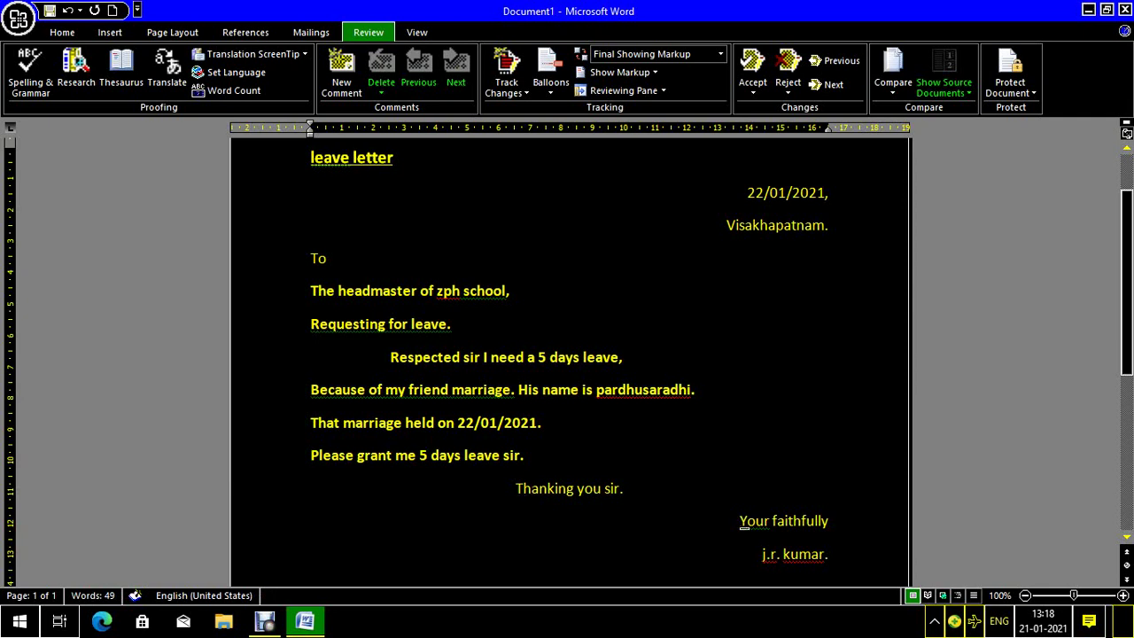
key(Down)
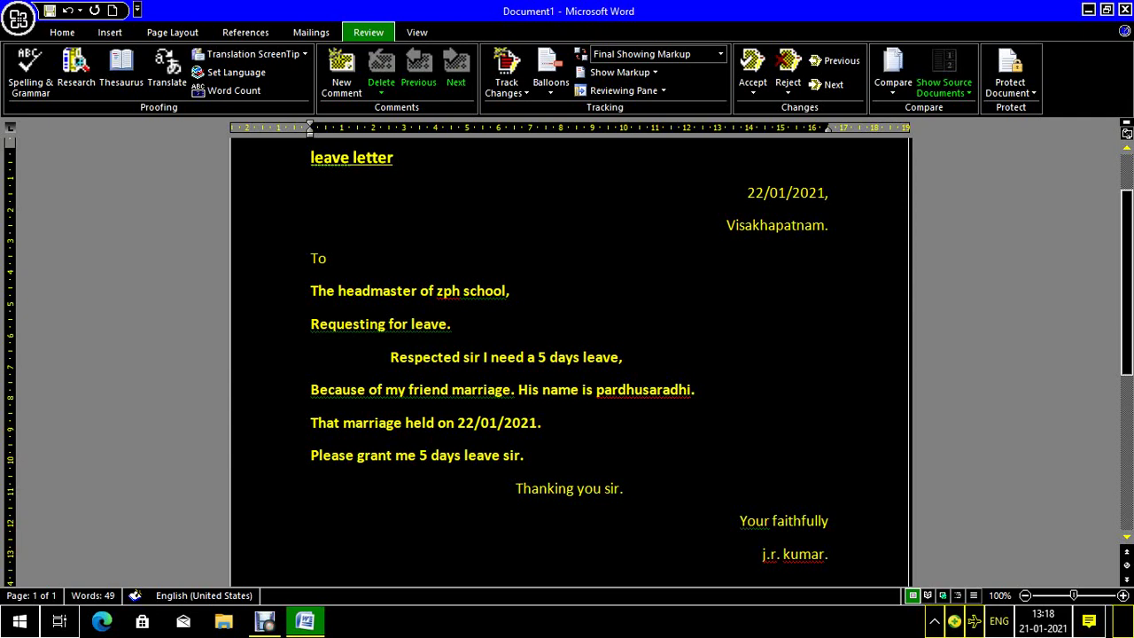